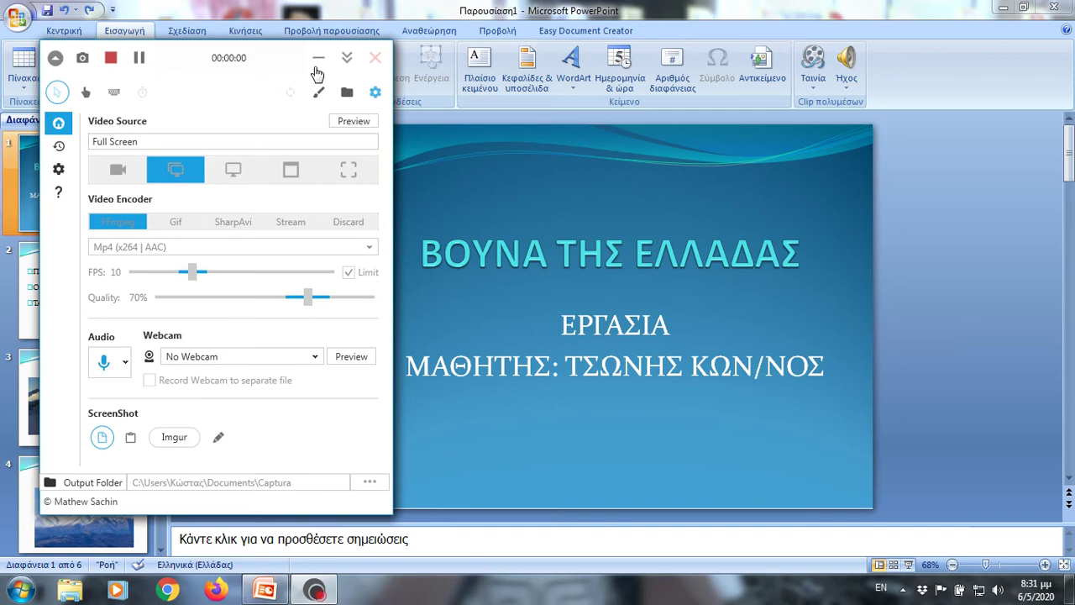
Delete the three bulleted mountain names on slide 2, leaving the placeholder empty
left_click(318, 57)
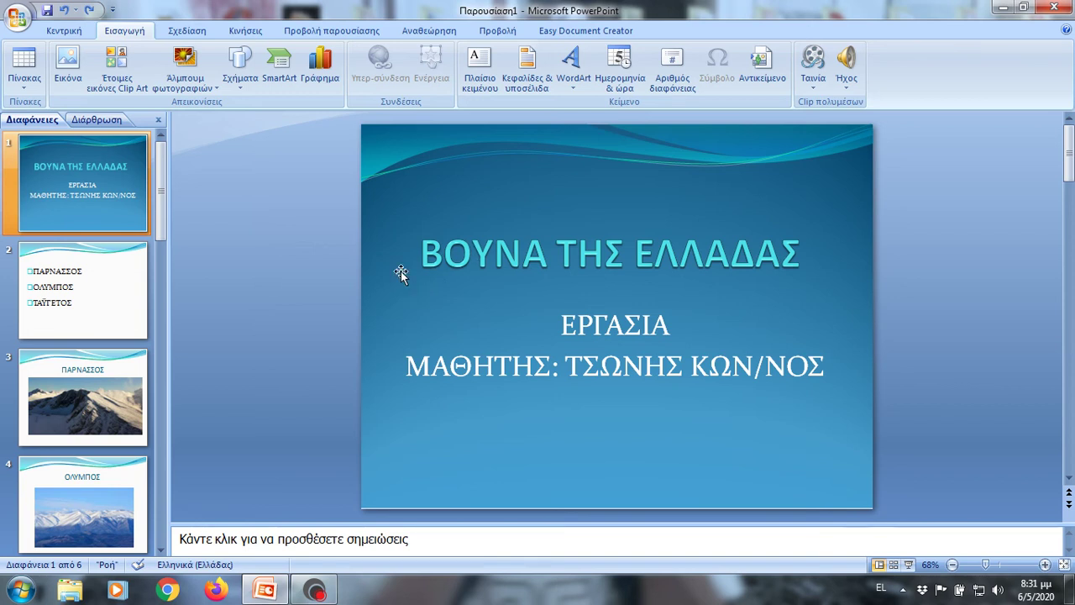
left_click(91, 294)
left_click_drag(571, 374, 415, 237)
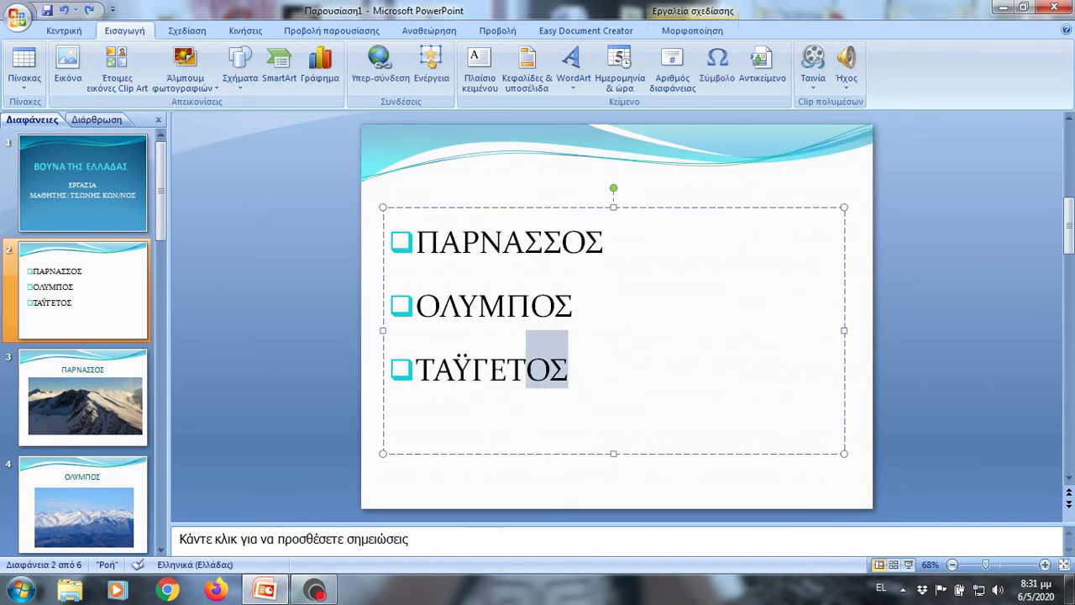
key("Delete")
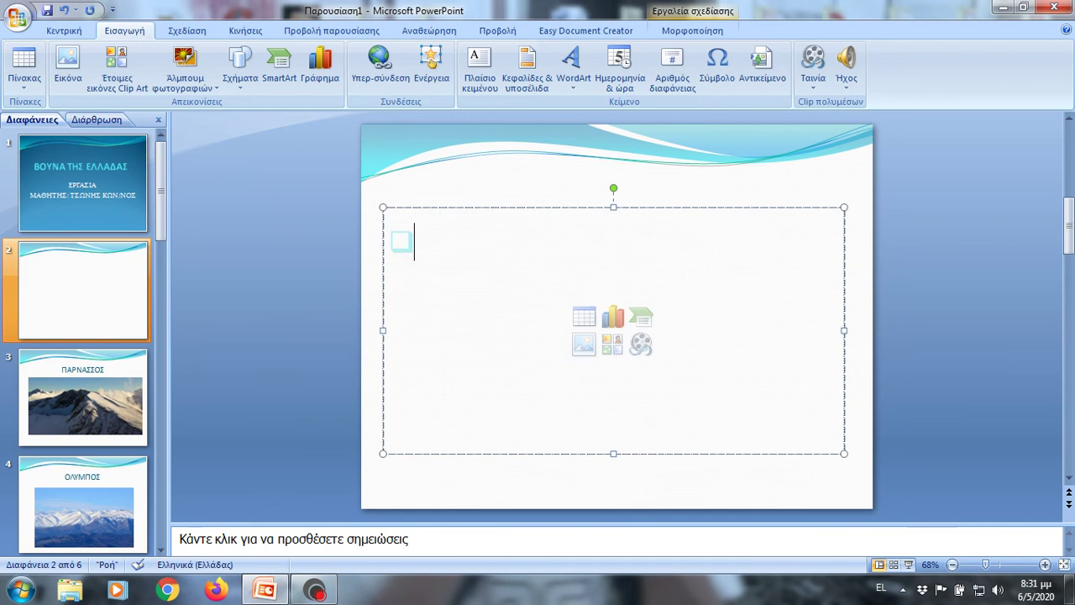
left_click(697, 199)
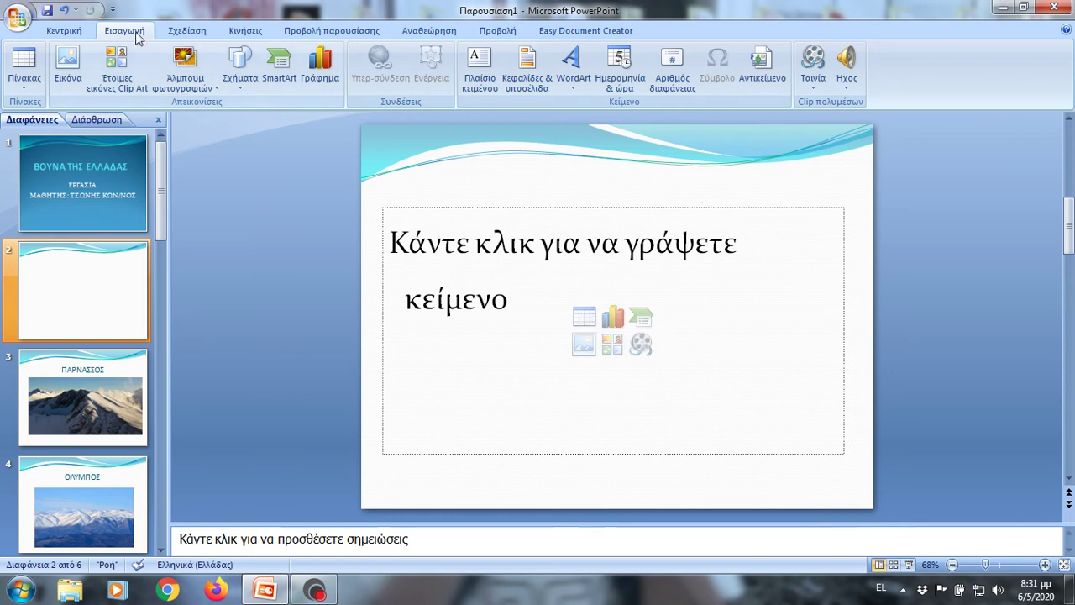
left_click(24, 65)
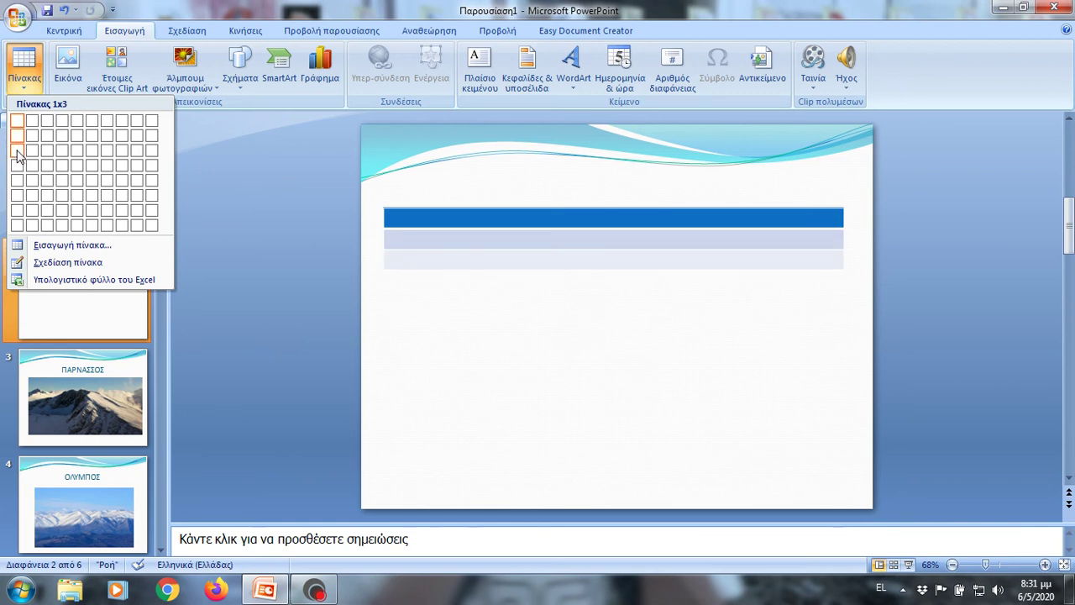
Insert a 1×3 table of ΠΑΡΝΑΣΣΟΣ, ΟΛΥΜΠΟΣ, ΤΑΫΓΕΤΟΣ, stretch it taller, and select its text
left_click(17, 152)
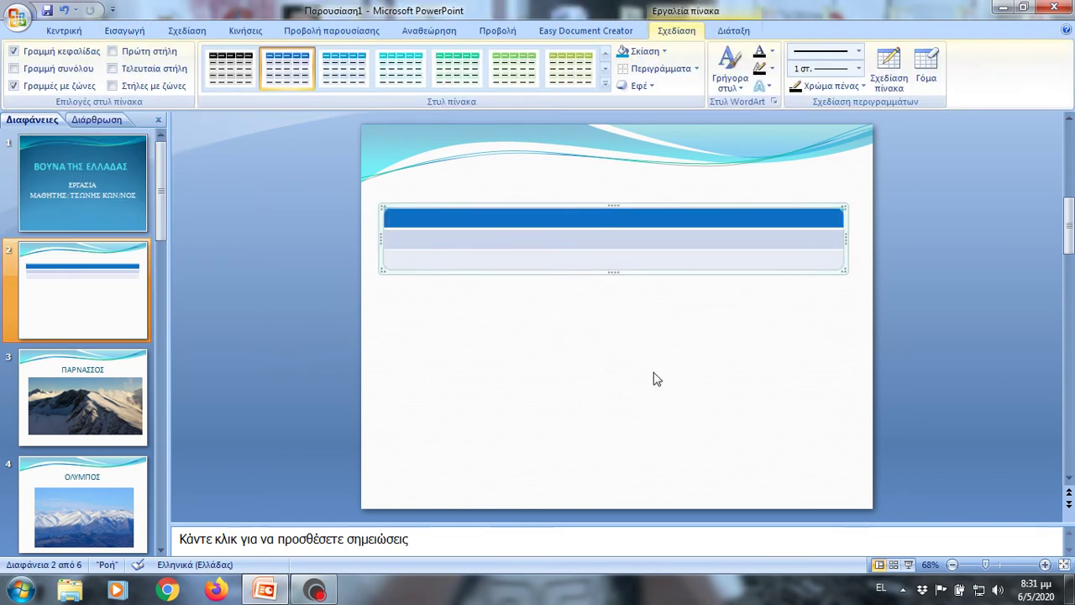
type("Π")
type("ΑΡΝΑΣΣΟΣ")
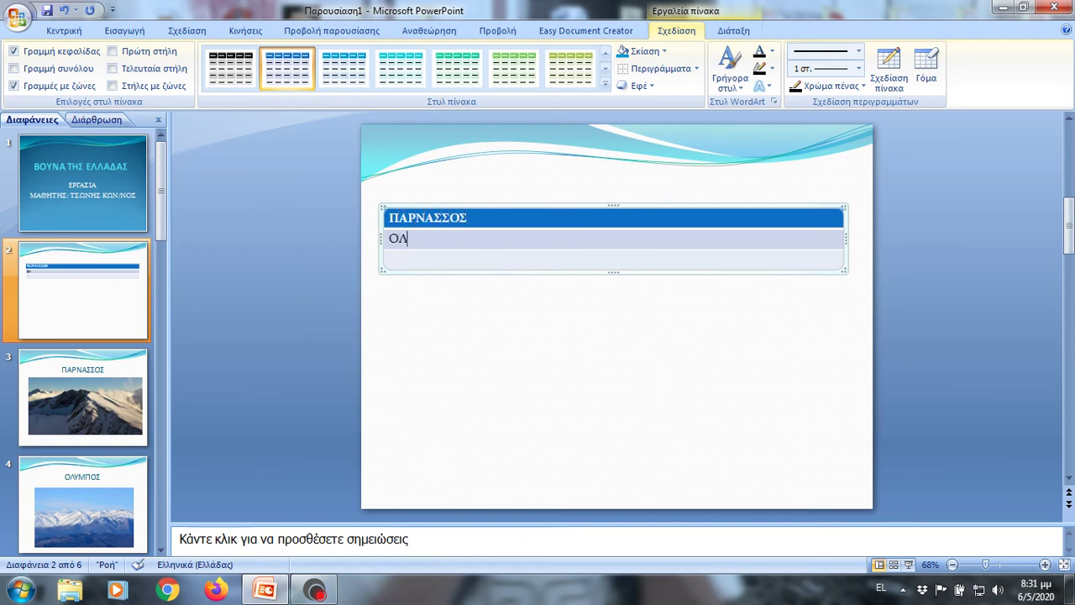
type("ΠΟΣ")
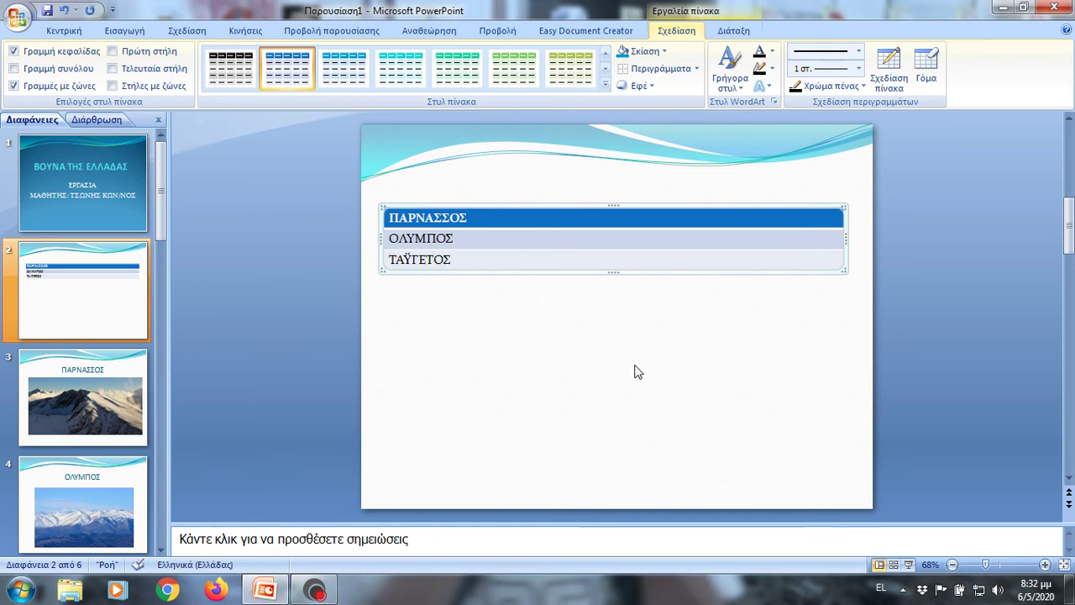
left_click_drag(621, 282, 605, 378)
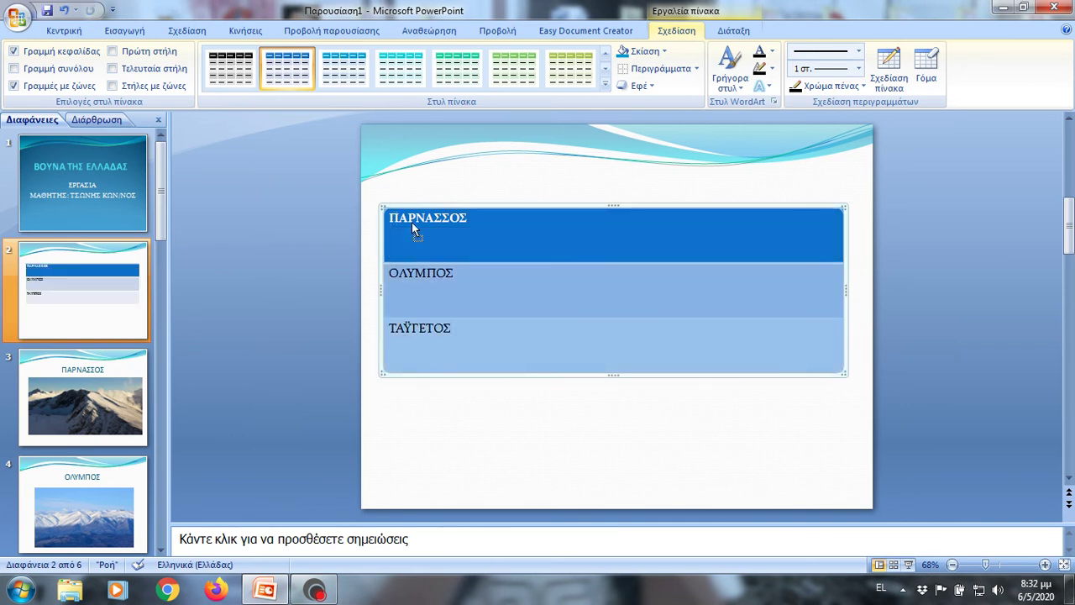
left_click(454, 236)
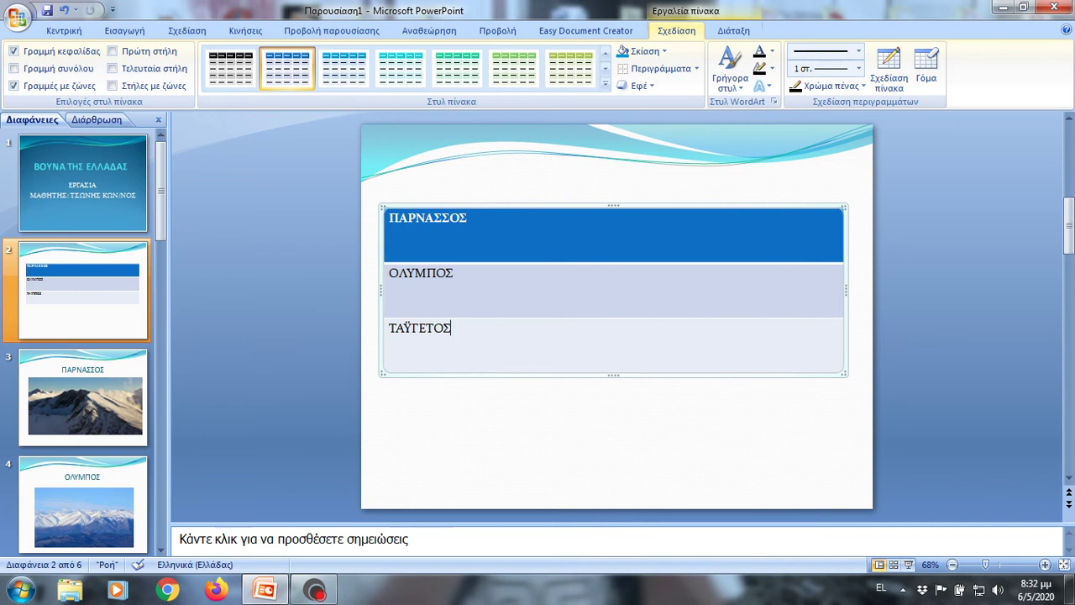
key("shift+Up")
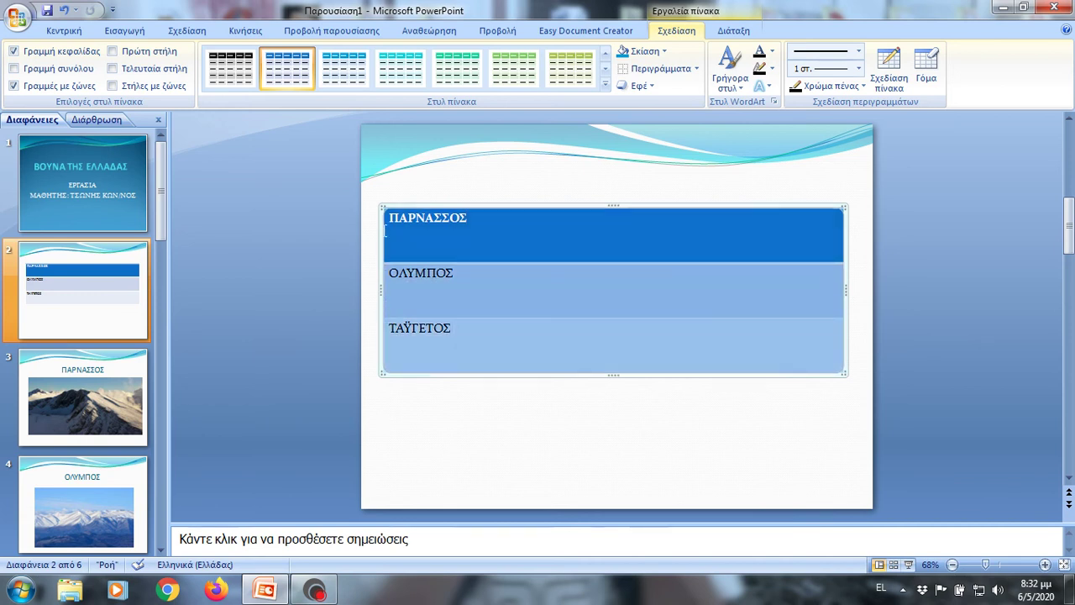
Format the table's three mountain names at 32 pt, centred in their rows
left_click(65, 30)
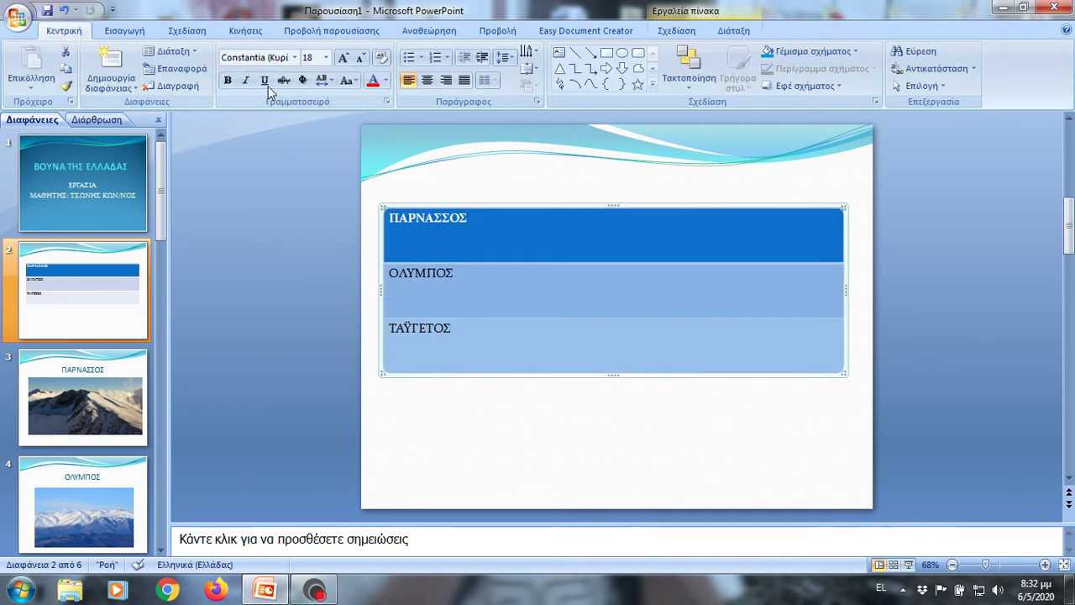
left_click(326, 57)
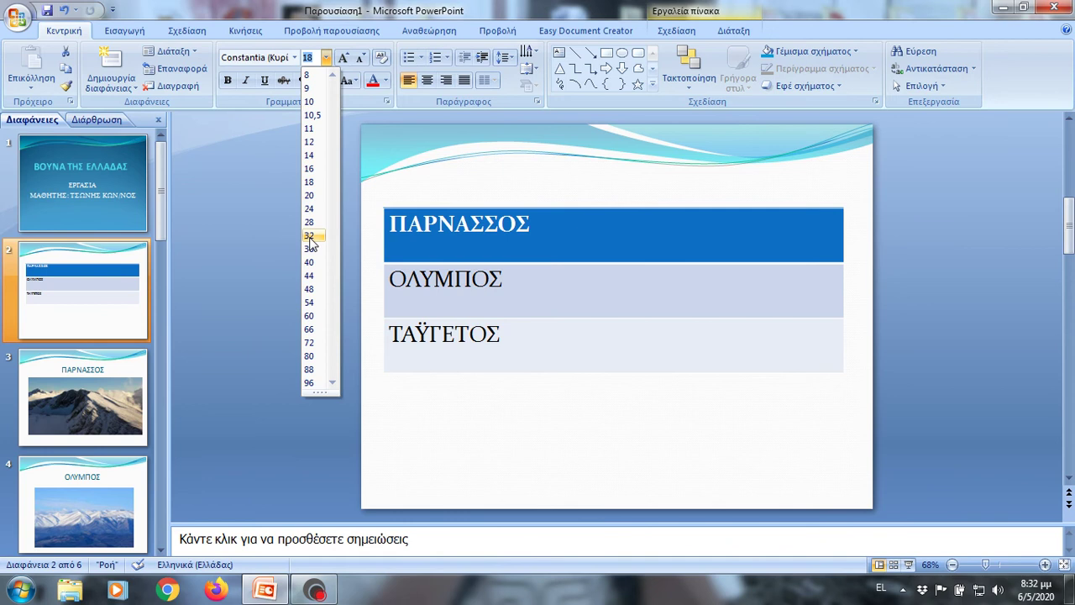
left_click(310, 236)
left_click(427, 80)
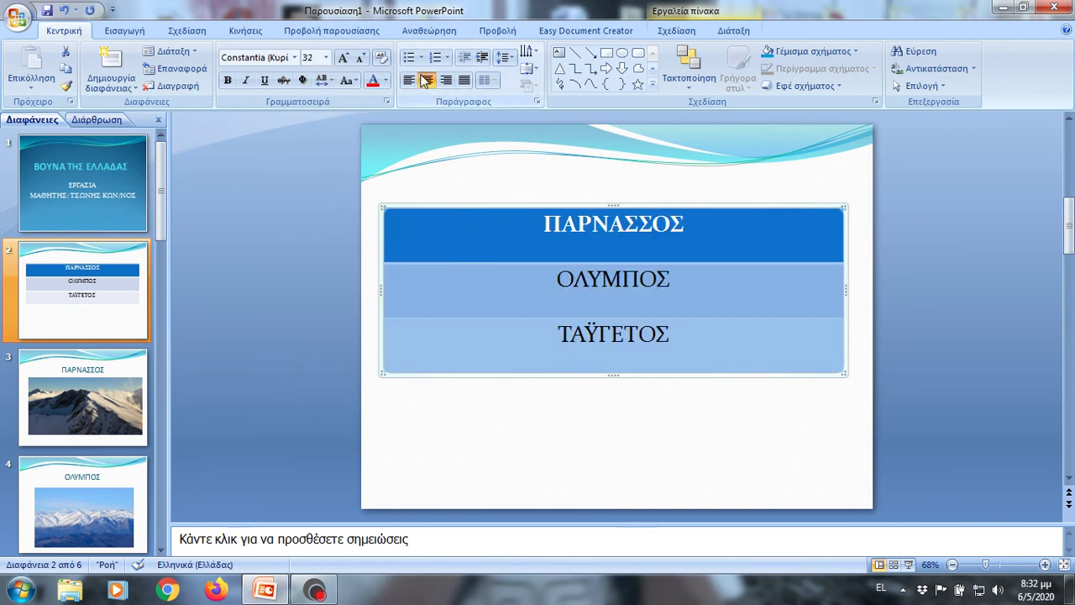
left_click(602, 424)
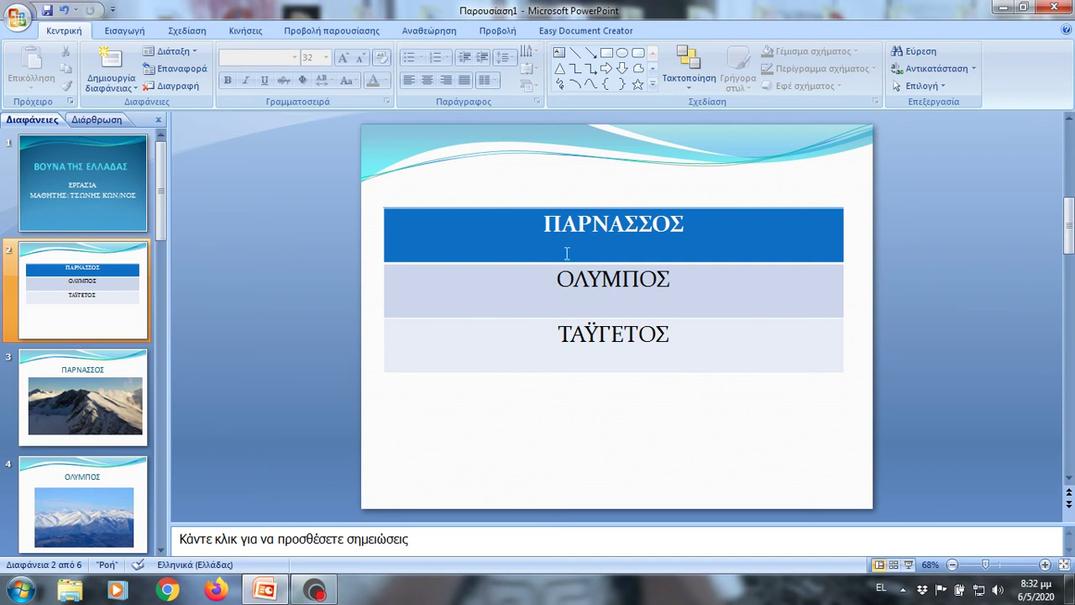
left_click(91, 292)
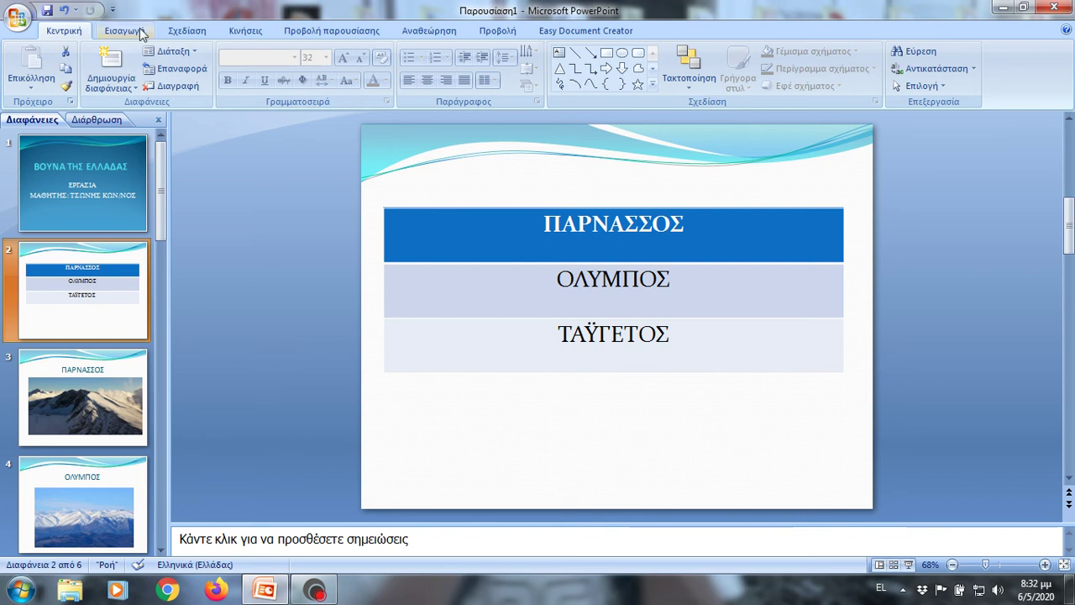
Draw a five-pointed star below the thank-you text on slide 6
scroll(114, 294, "down", 5)
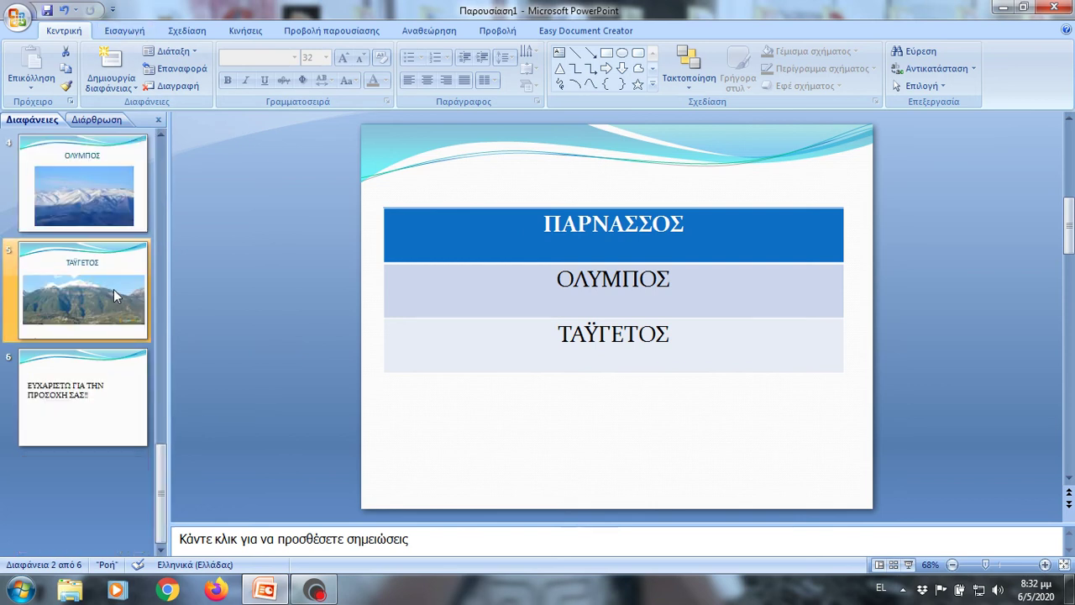
left_click(125, 373)
left_click(132, 32)
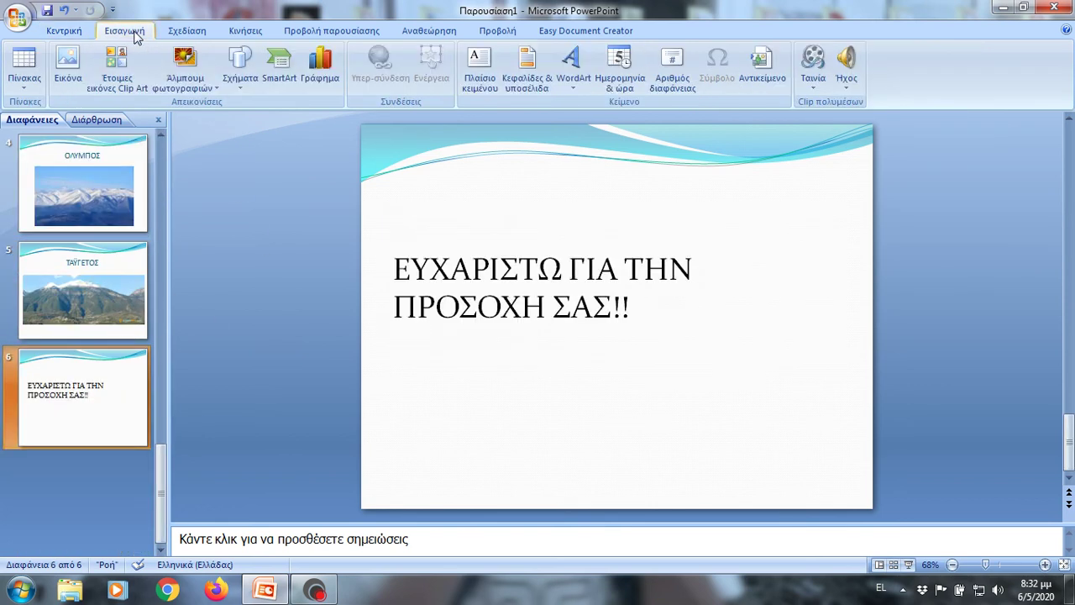
left_click(241, 79)
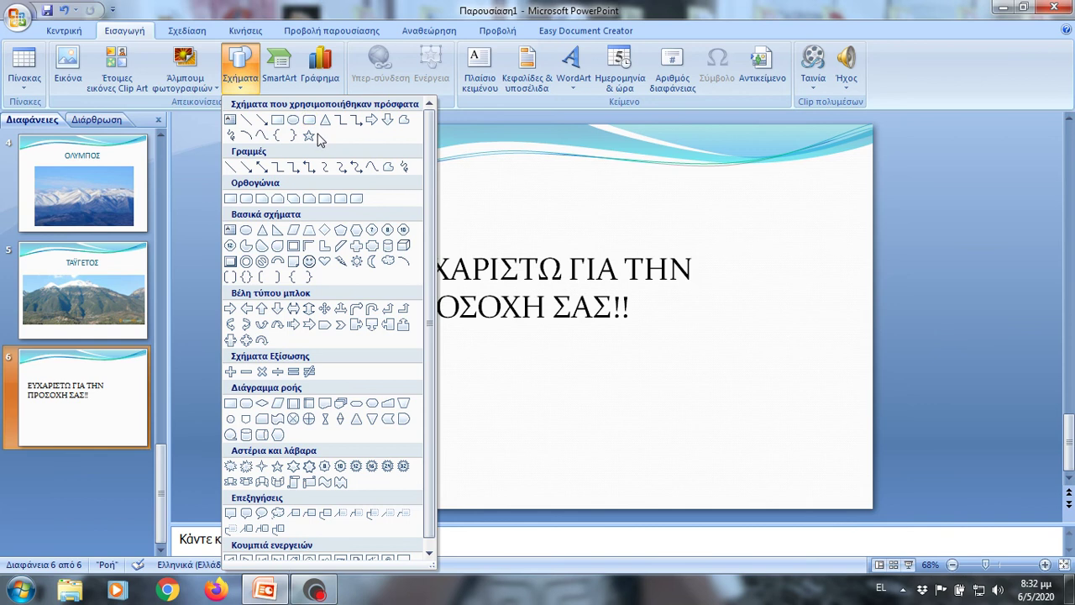
left_click(308, 135)
left_click_drag(557, 360, 721, 455)
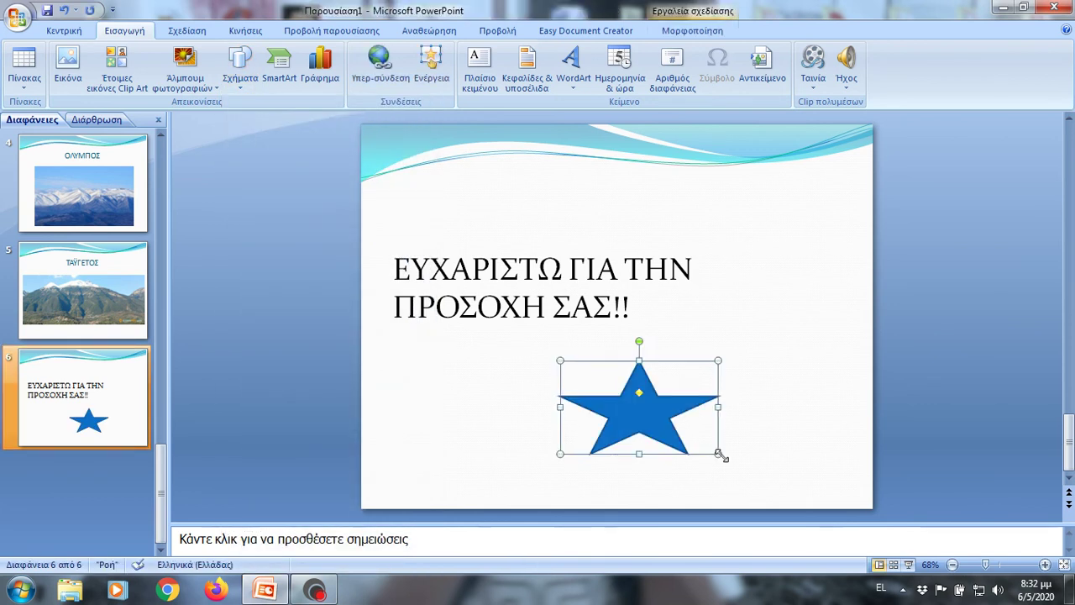
Fill the star with yellow
left_click(775, 414)
double_click(648, 409)
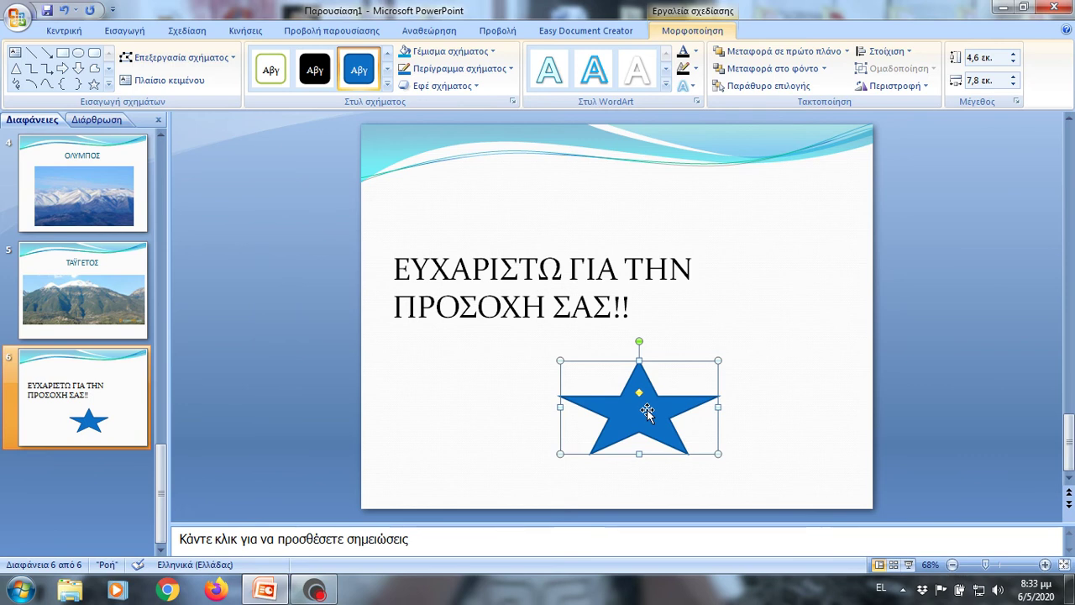
left_click(491, 52)
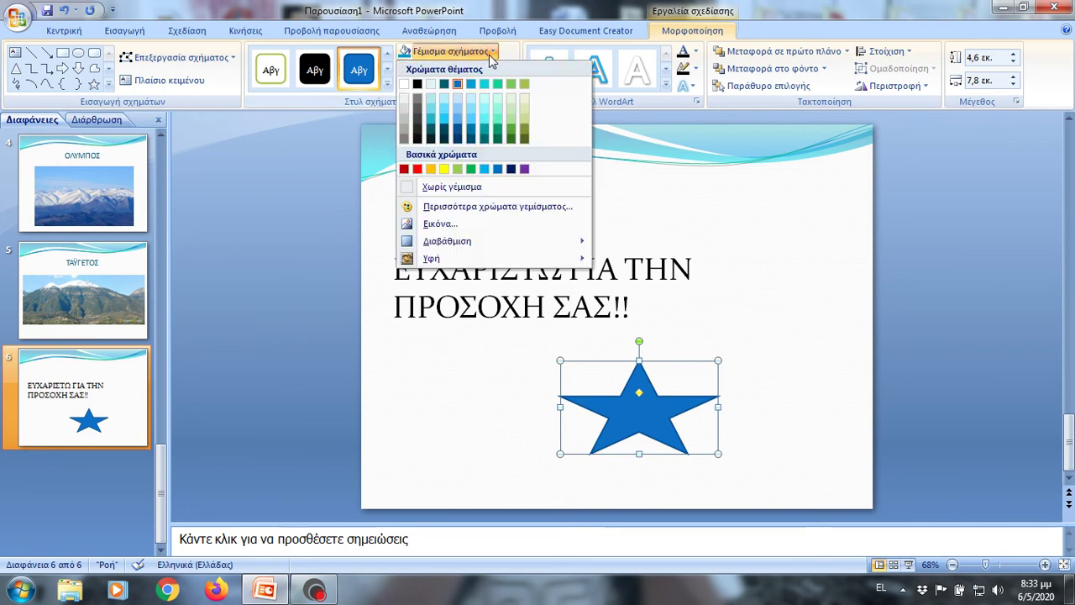
left_click(443, 169)
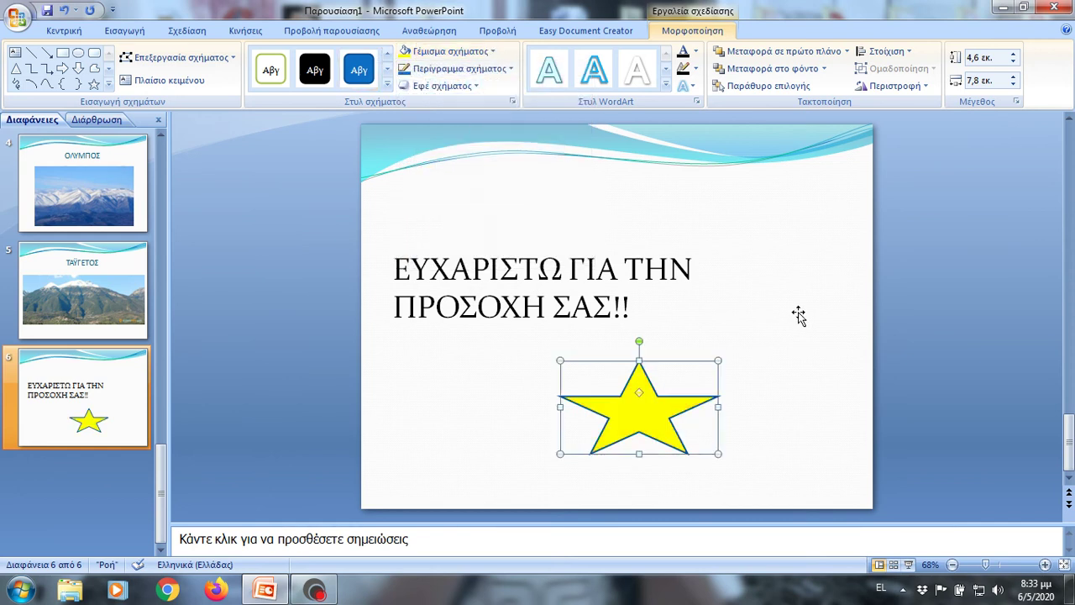
left_click(798, 392)
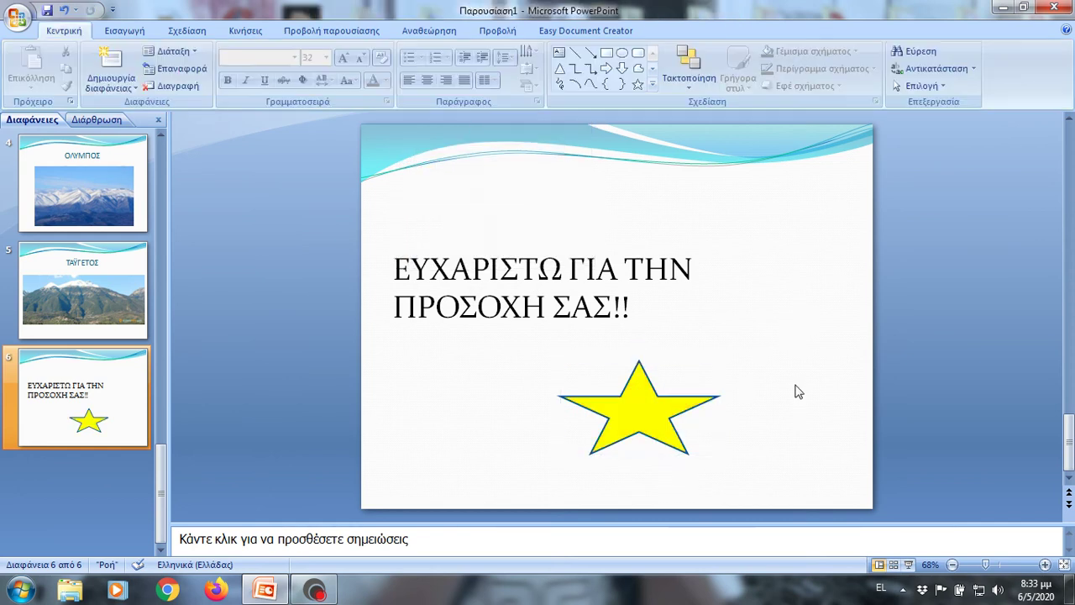
left_click(644, 412)
double_click(644, 410)
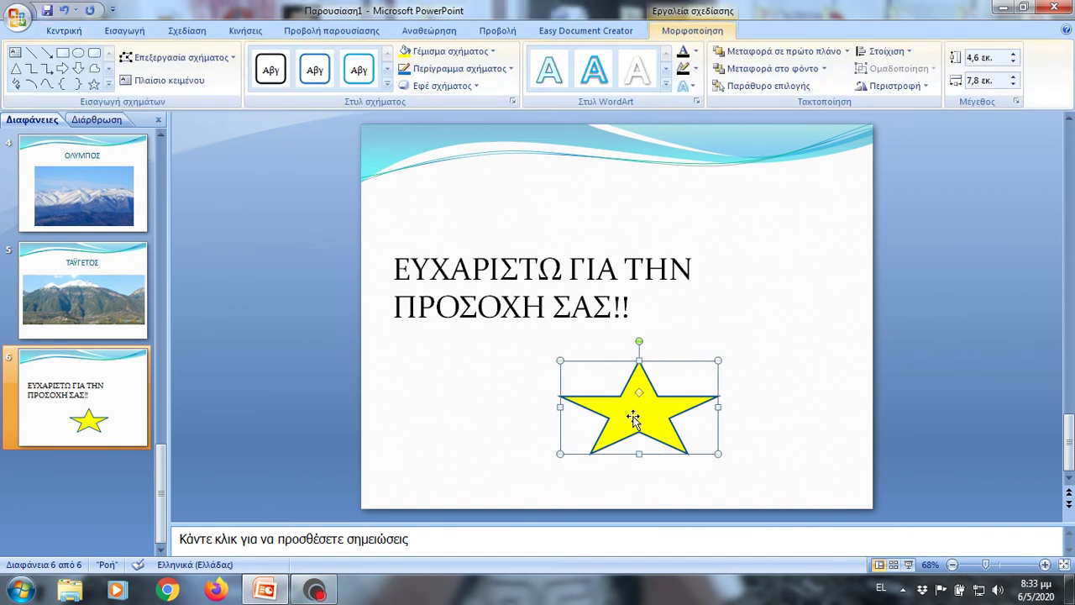
Enlarge the yellow star up and to the right and give it a dark teal outline
left_click_drag(718, 360, 782, 329)
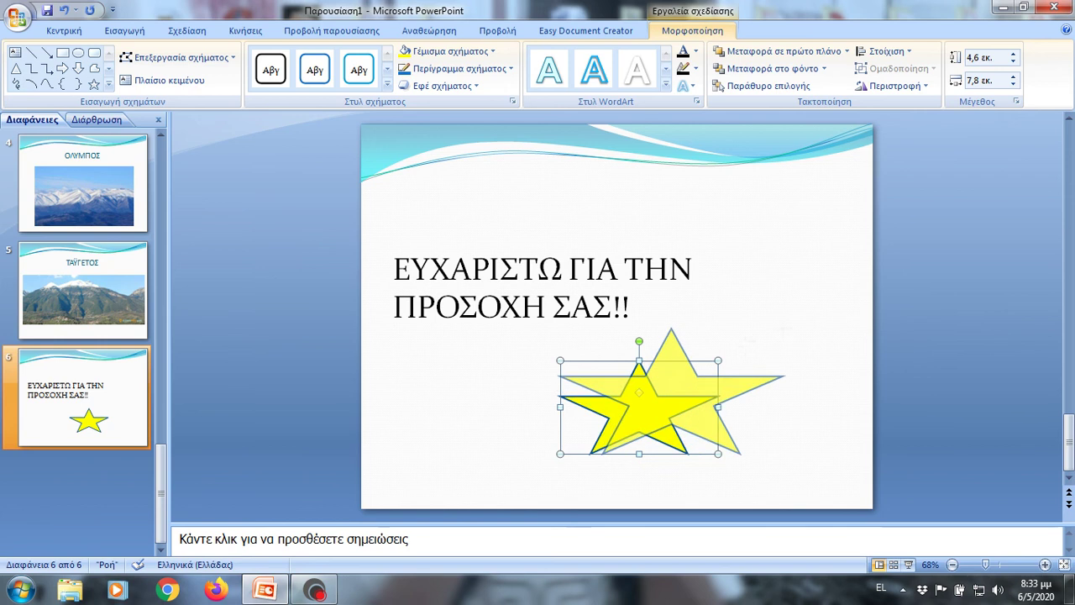
left_click(814, 304)
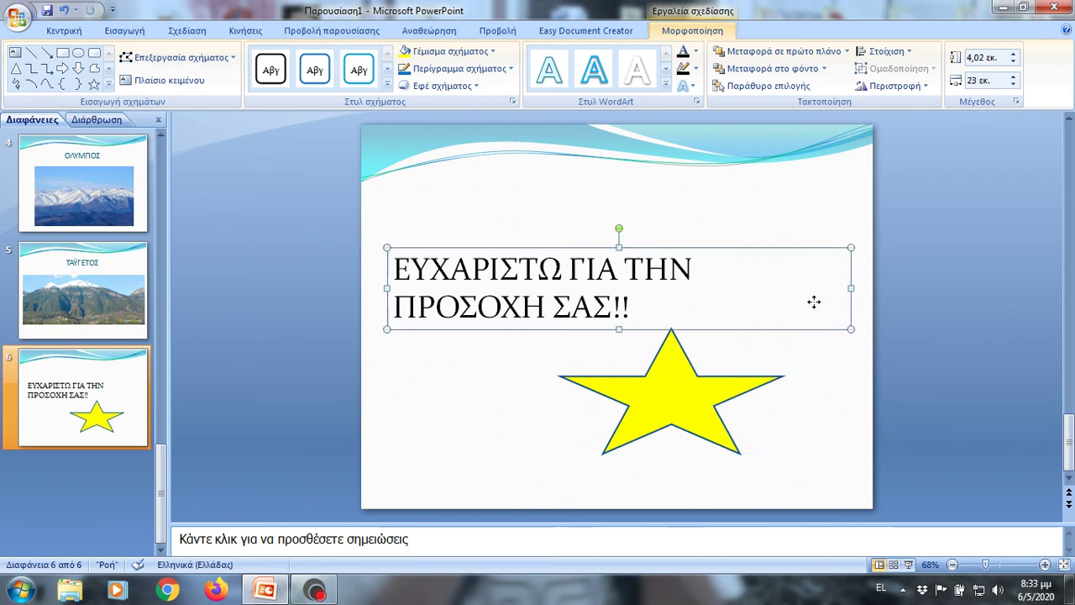
left_click(677, 399)
left_click(501, 69)
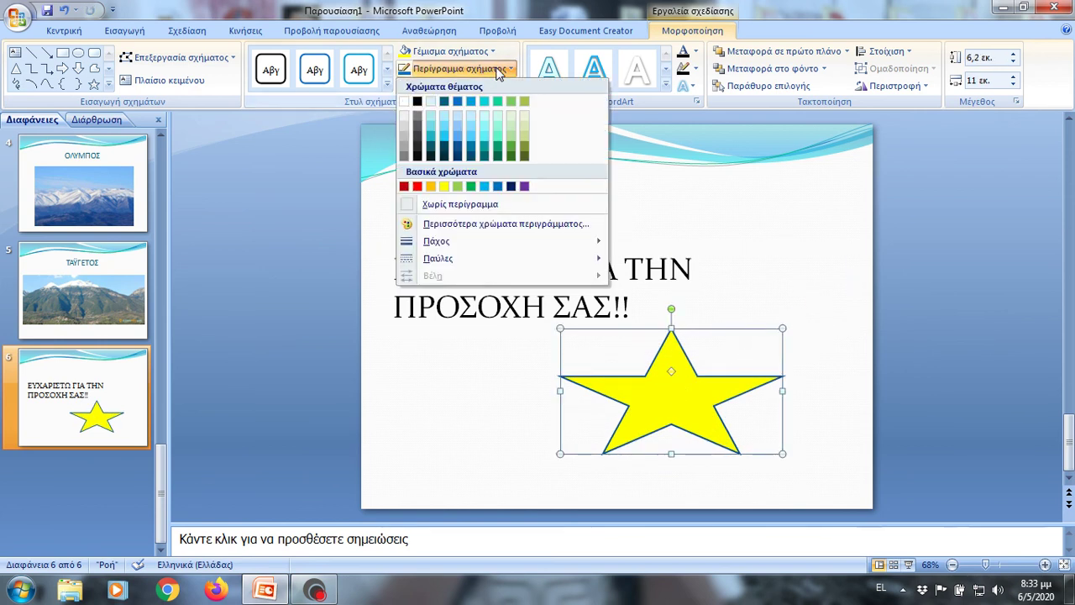
left_click(434, 153)
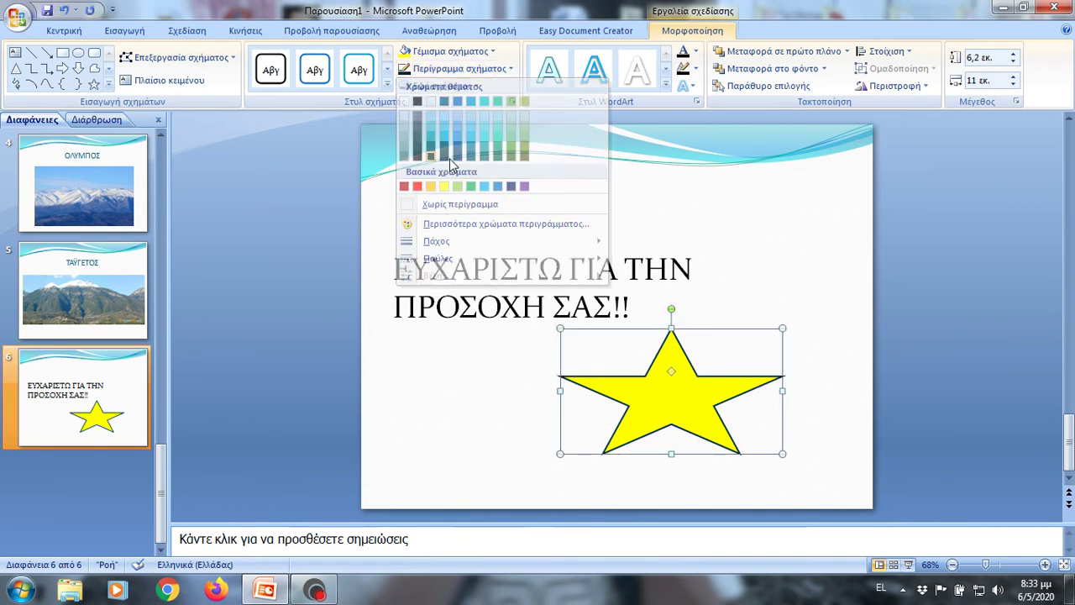
left_click(772, 222)
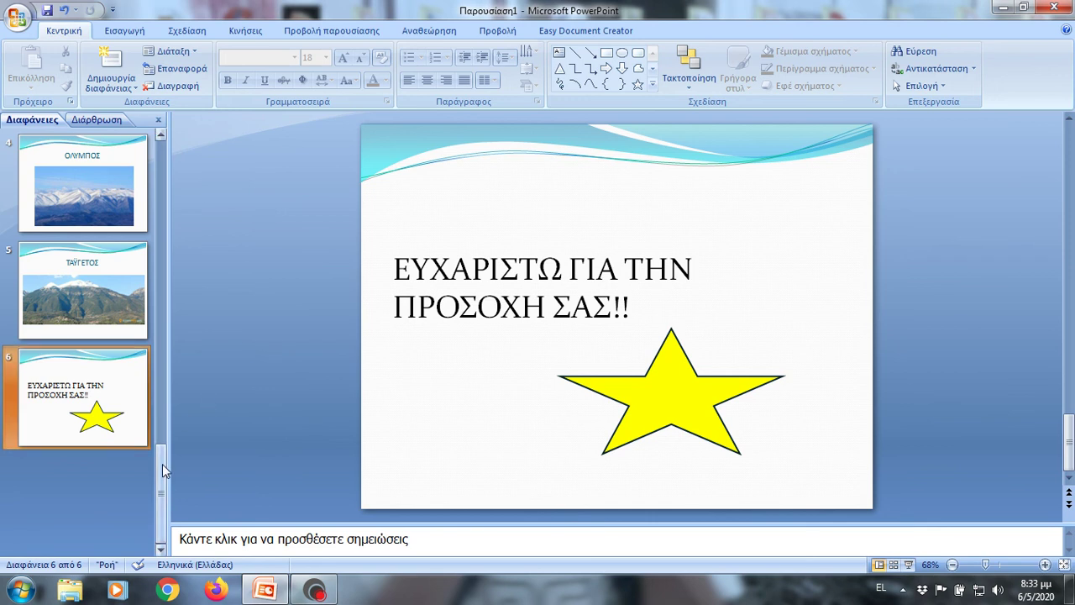
Return to slide 2's mountain table, looking through the Insert, Design and View options
left_click_drag(163, 463, 156, 243)
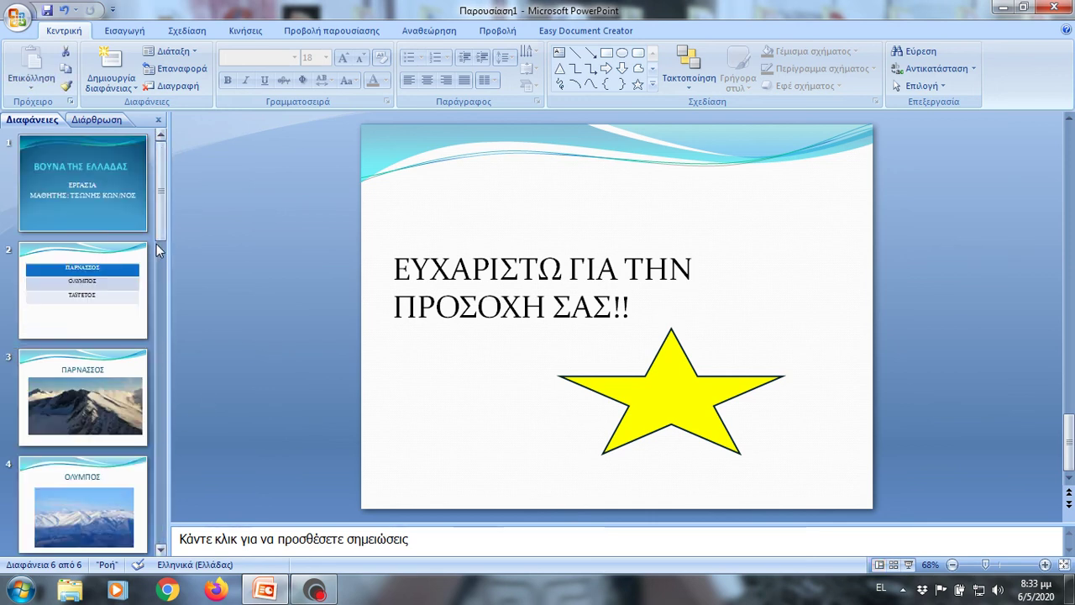
left_click(106, 302)
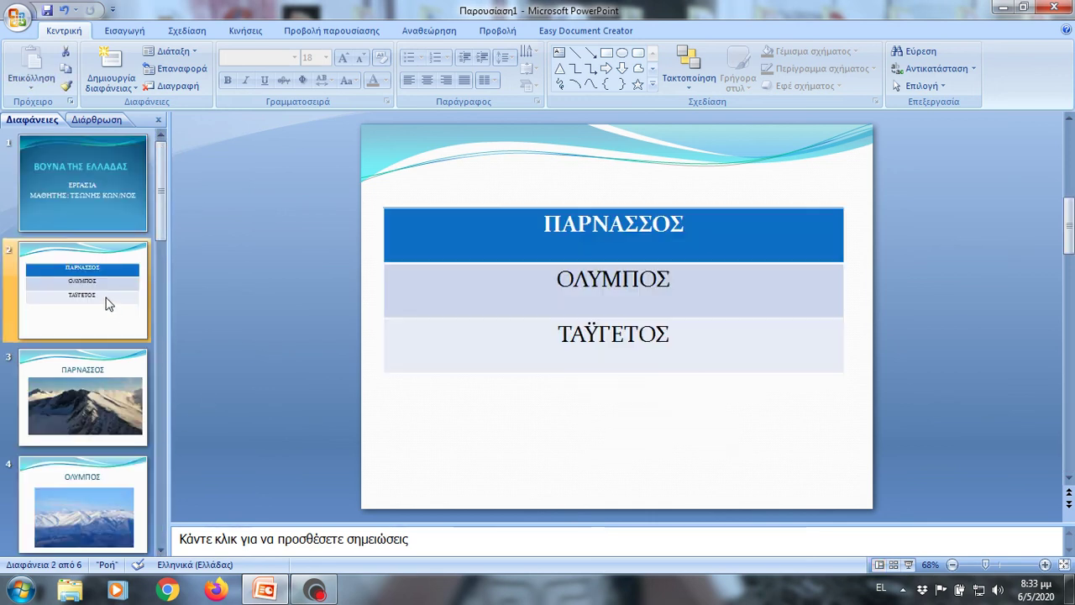
left_click(122, 32)
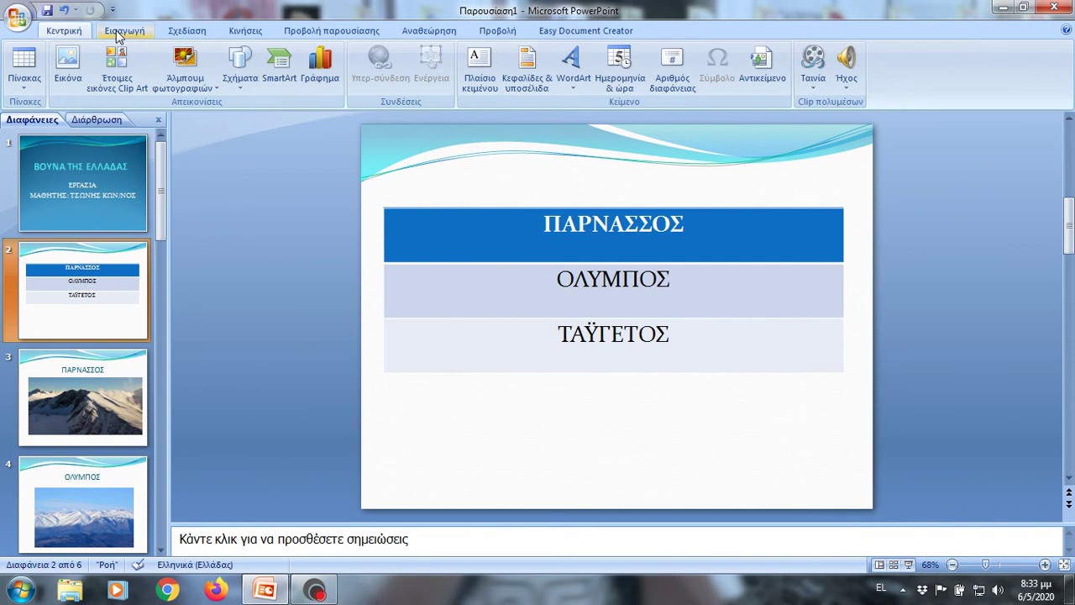
left_click(180, 32)
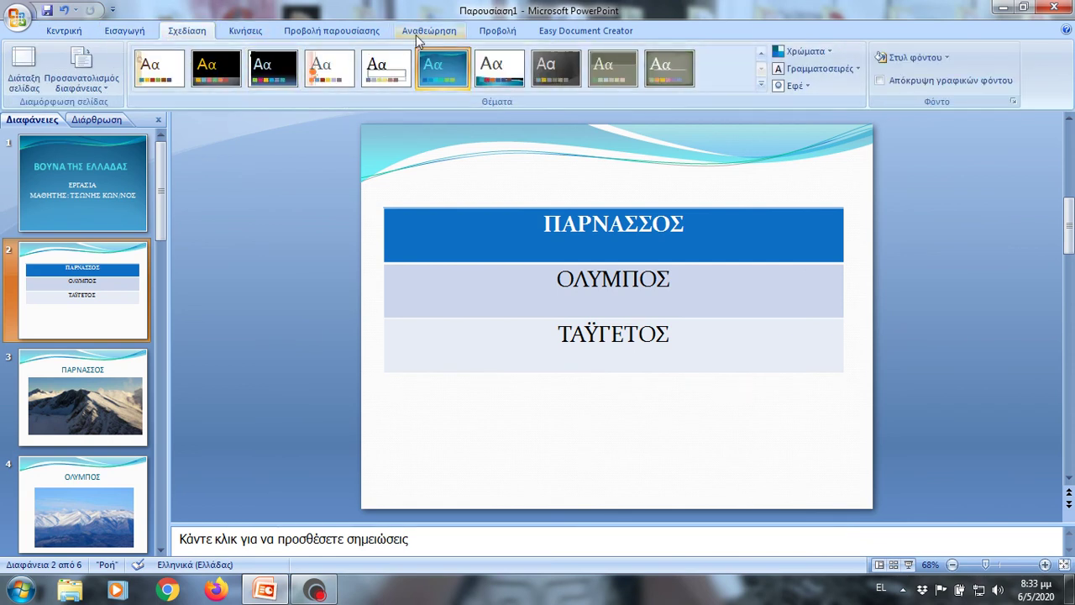
left_click(492, 31)
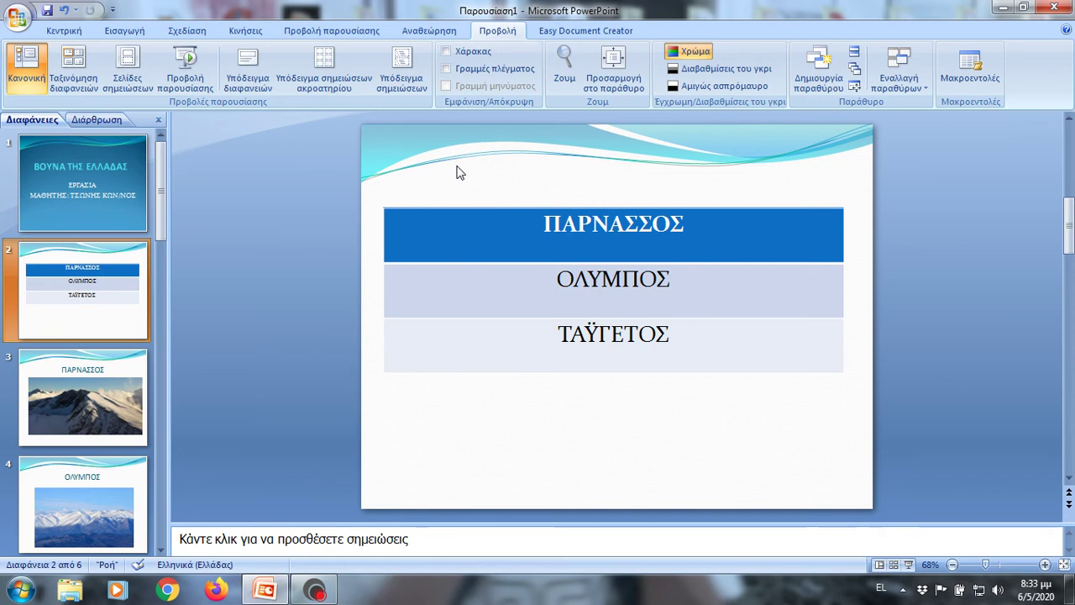
left_click(258, 32)
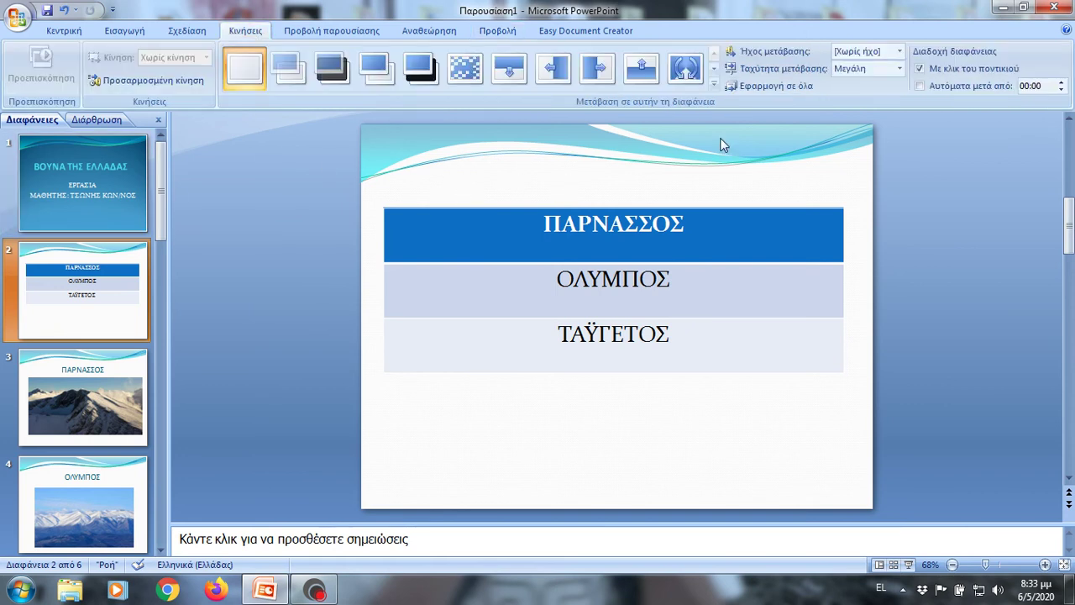
Apply a Dissolve transition at Μικρή speed to all slides in the deck
left_click(714, 88)
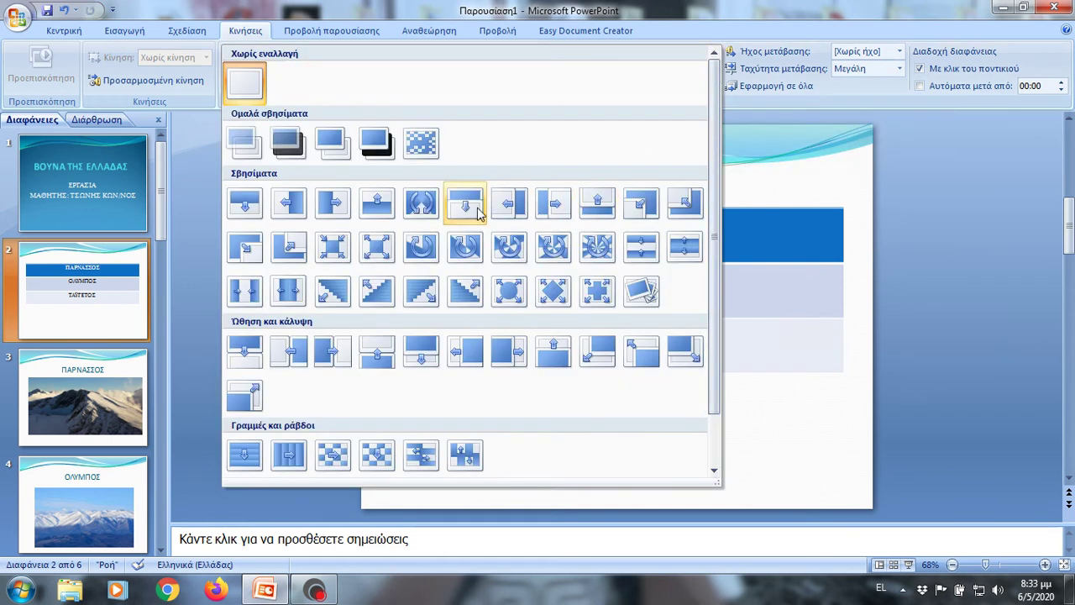
left_click(427, 145)
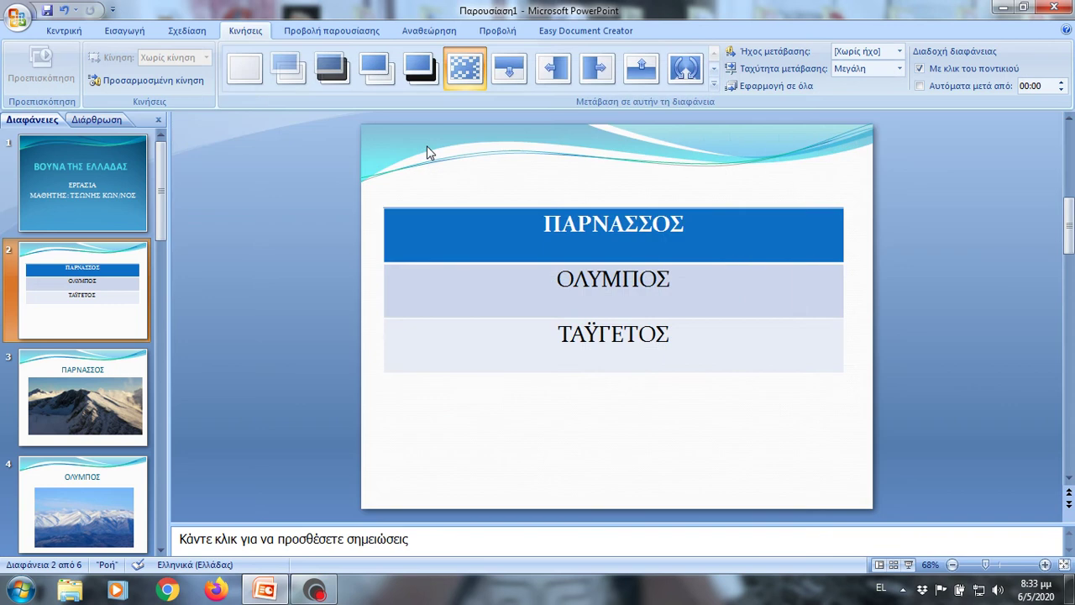
left_click(899, 68)
left_click(884, 90)
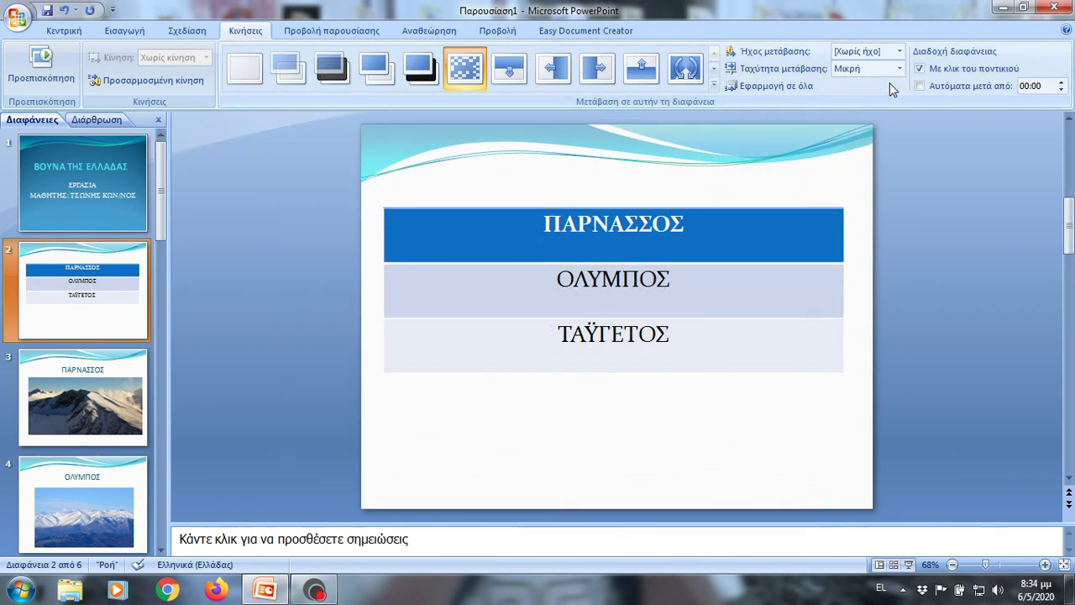
left_click(783, 89)
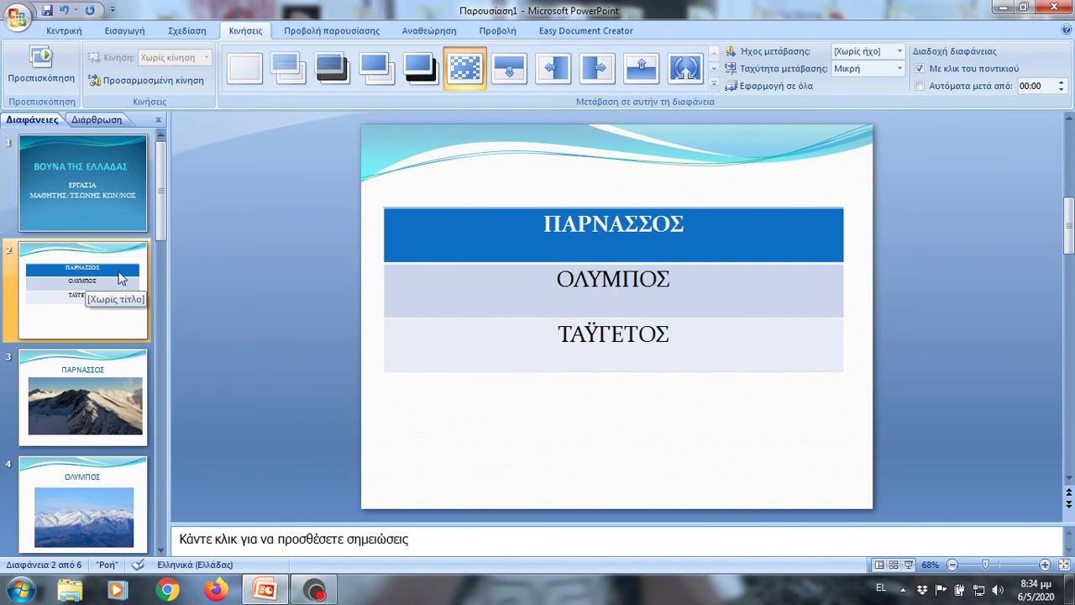
Run the slide show from the first slide and exit back to editing
left_click(321, 33)
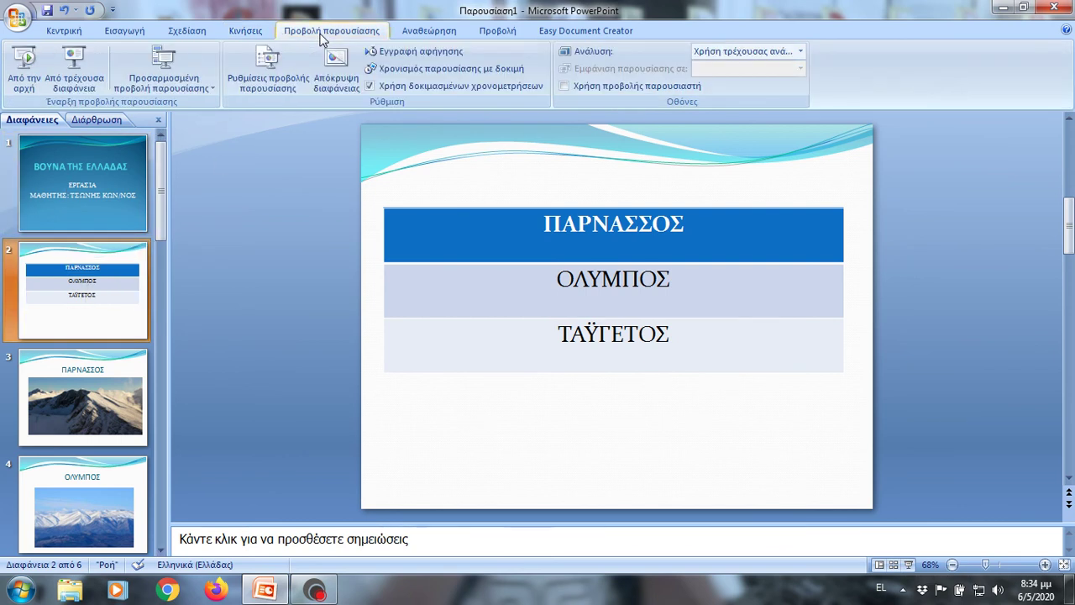
left_click(26, 82)
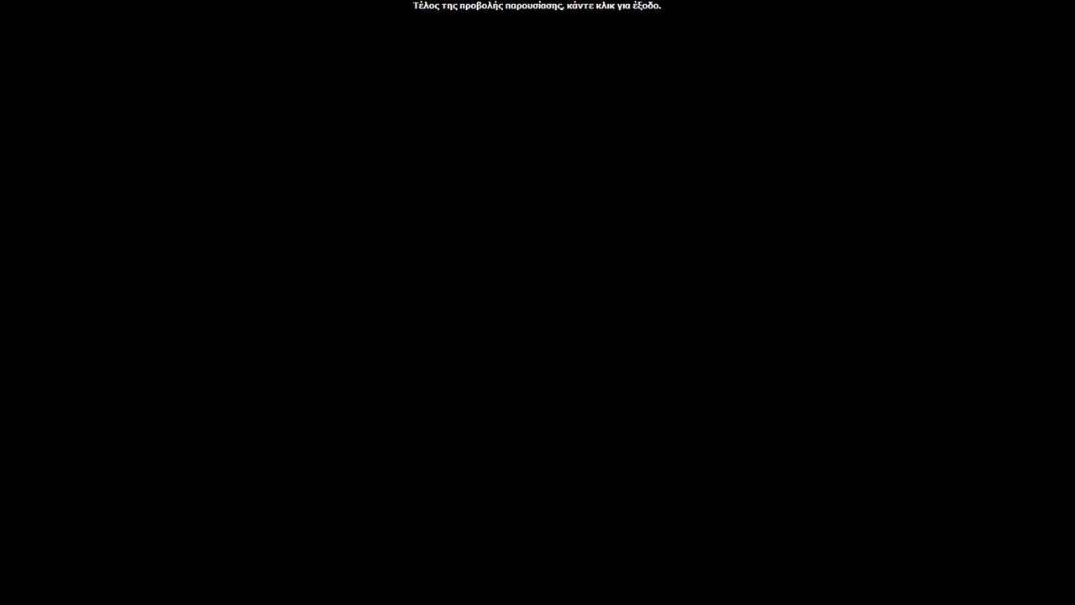
left_click(23, 68)
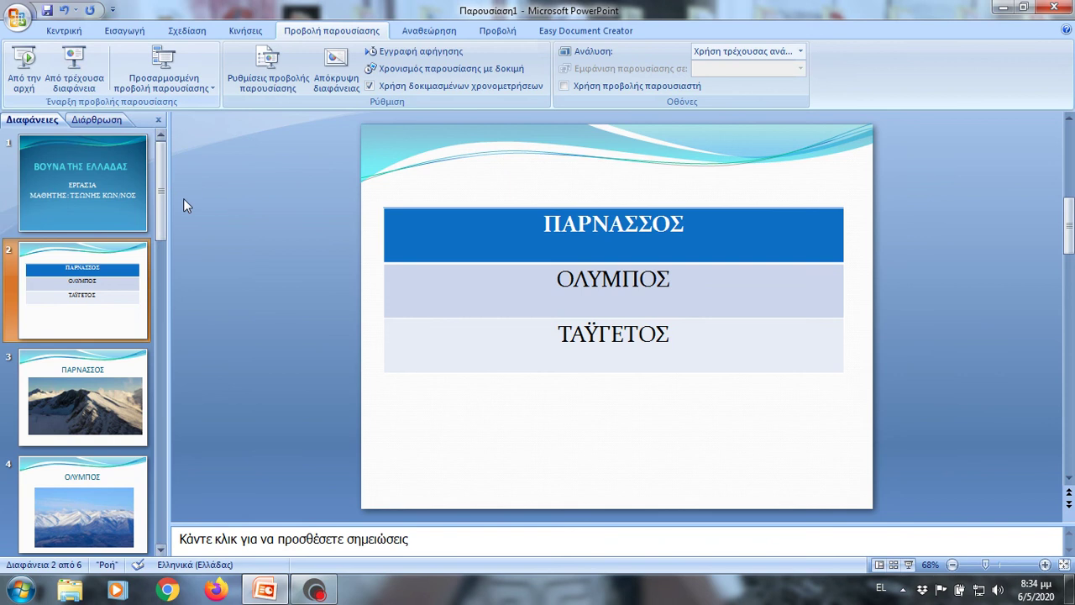
Open Custom Animation on slide 1 and select the title ΒΟΥΝΑ ΤΗΣ ΕΛΛΑΔΑΣ
left_click(247, 34)
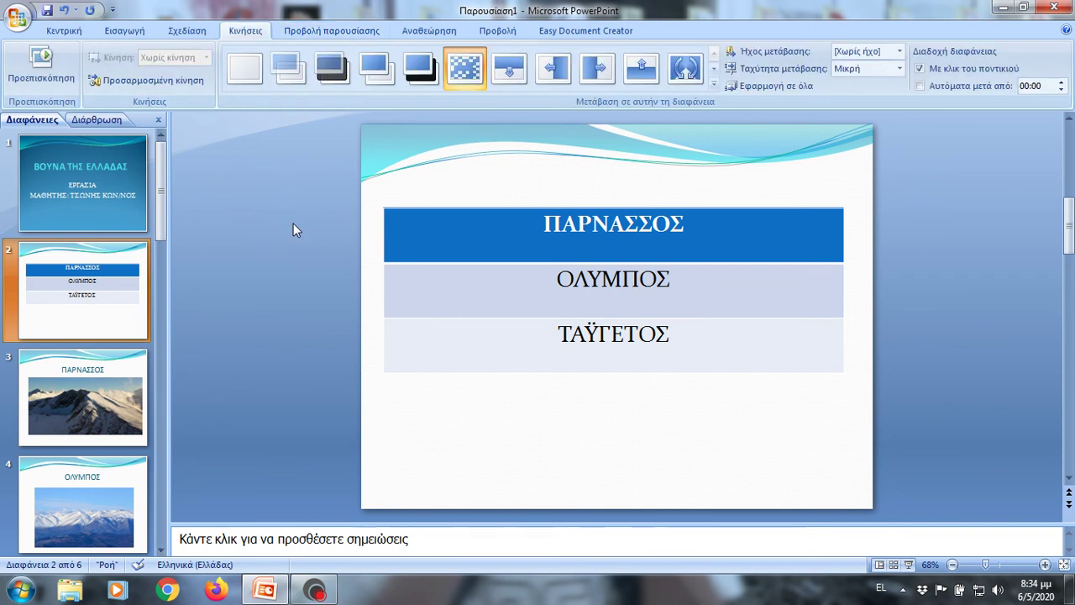
left_click(72, 204)
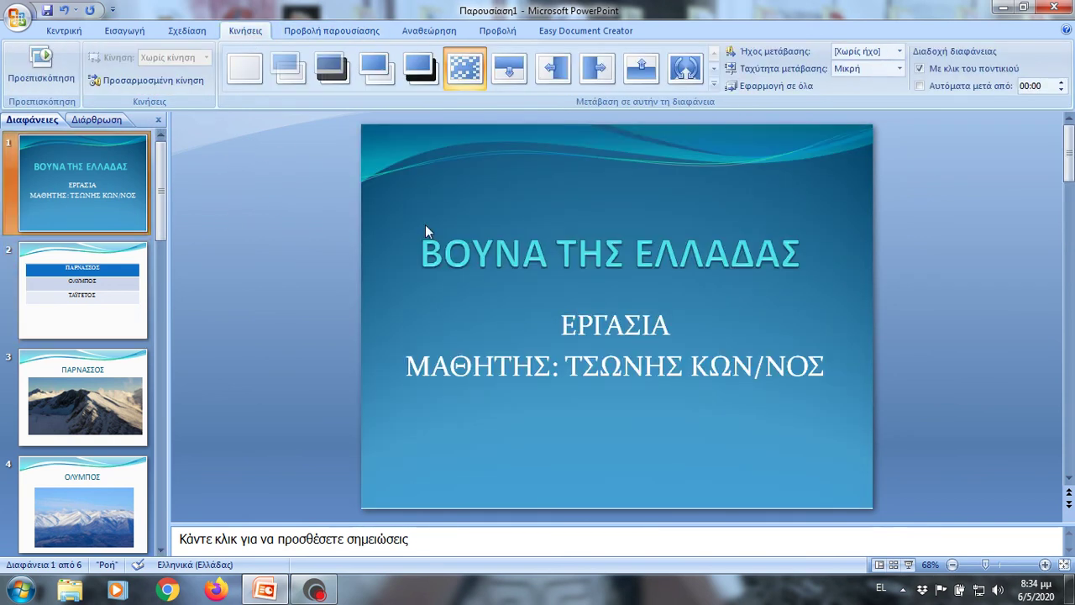
left_click(165, 84)
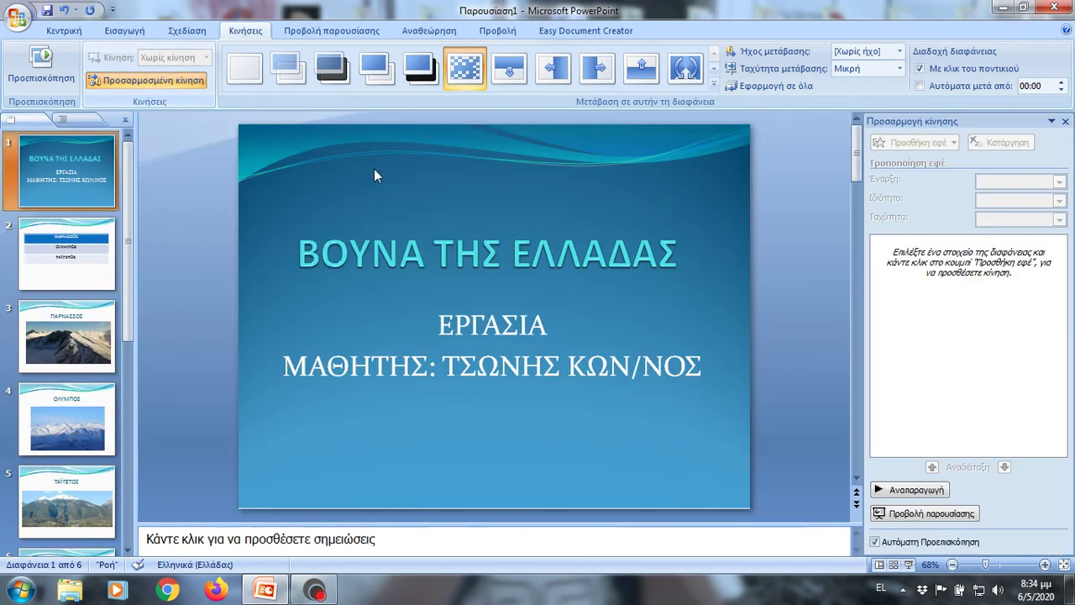
left_click(534, 252)
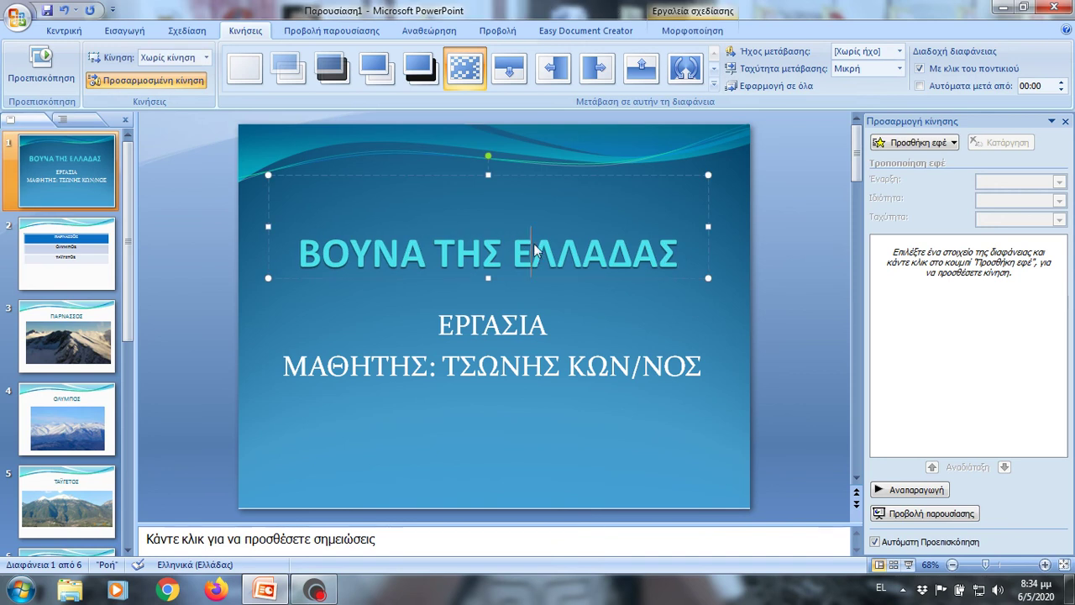
left_click(660, 250)
Add a Περσίδες entrance effect to the title at Μεσαία speed
left_click(941, 146)
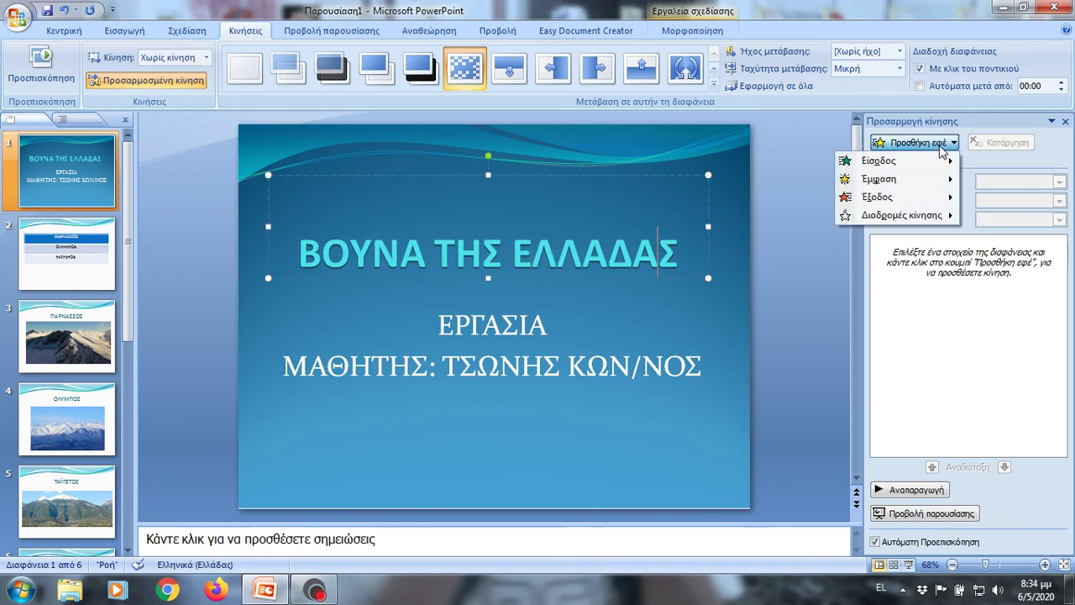
mouse_move(848, 161)
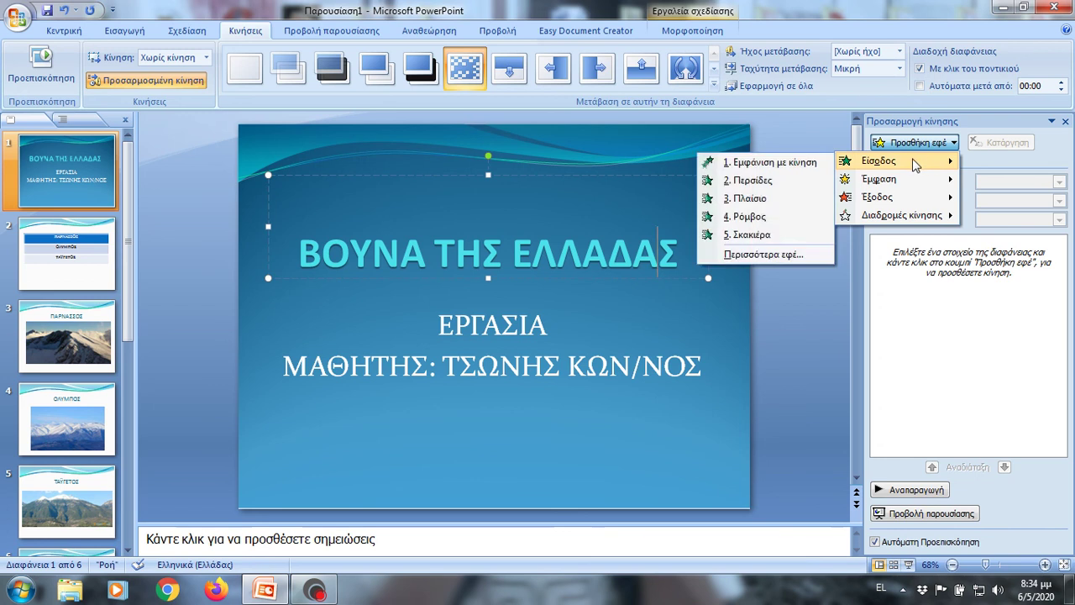
left_click(796, 181)
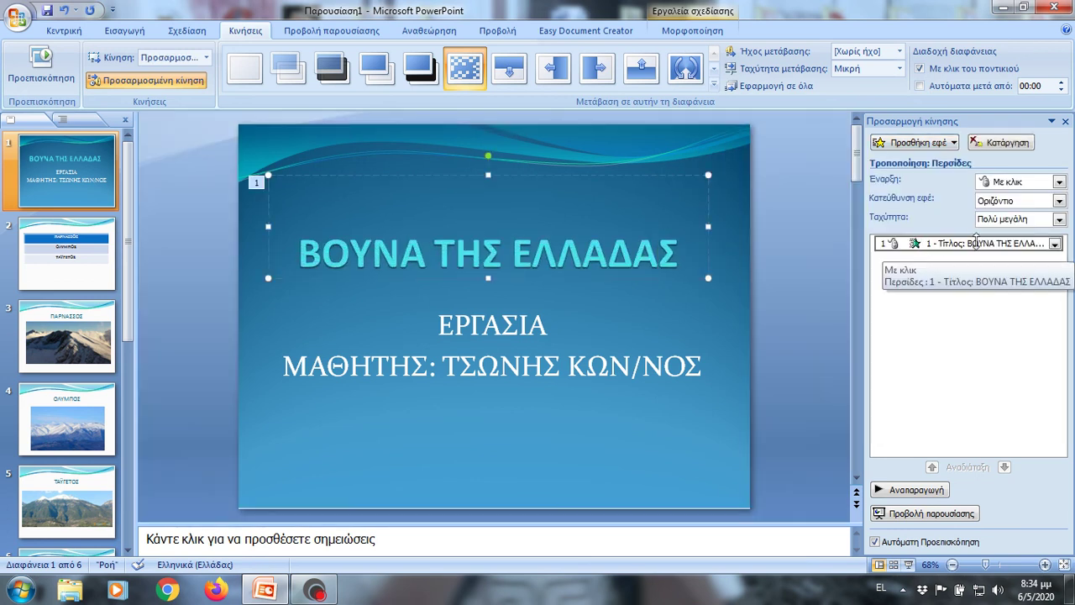
left_click(1058, 220)
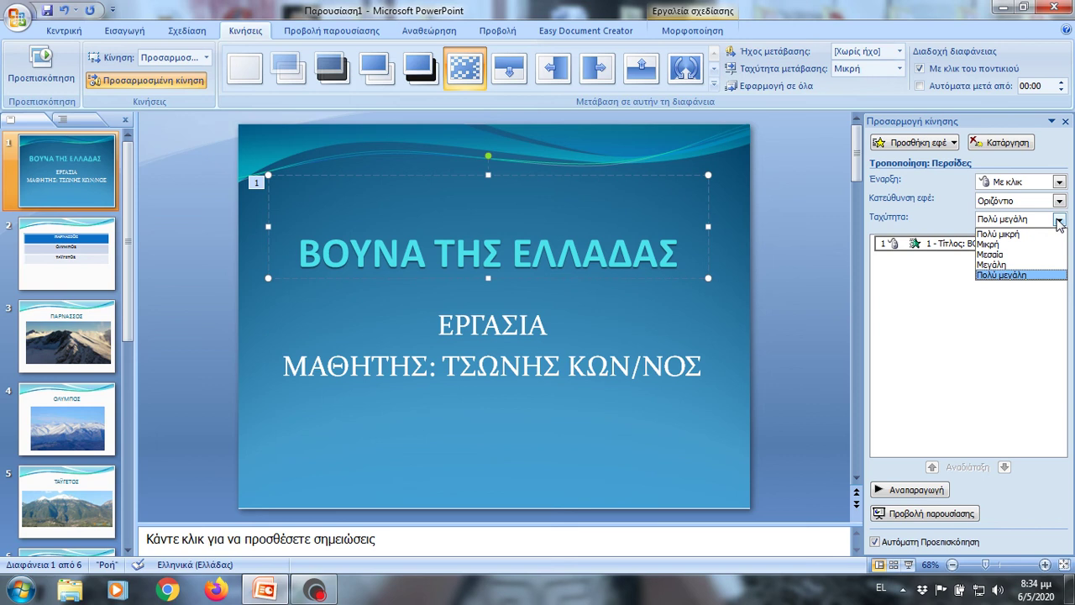
left_click(991, 253)
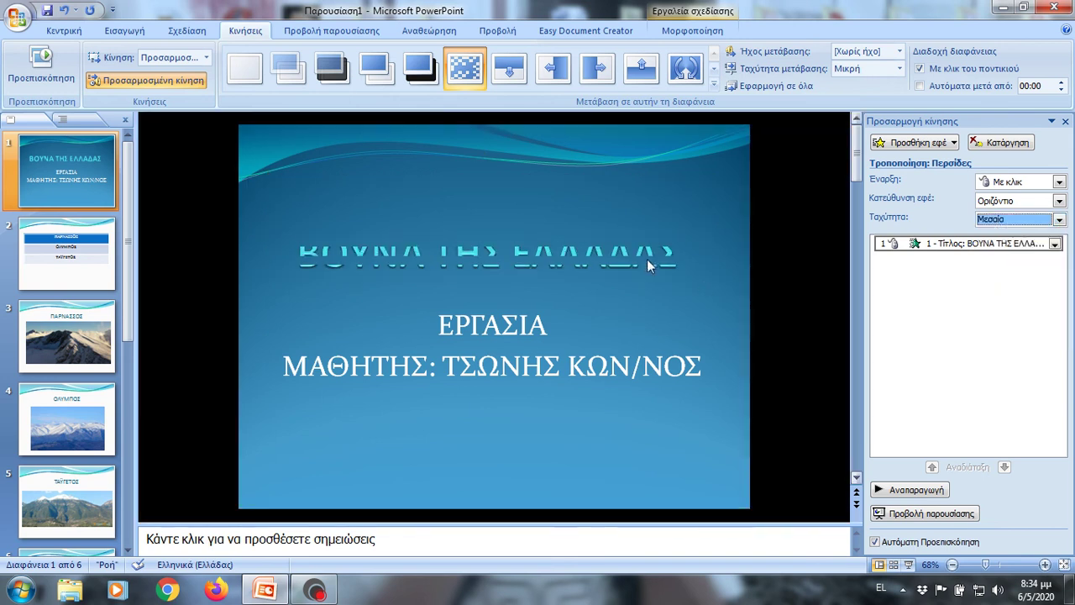
Add a Ρόμβος entrance effect to the title slide's subtitle block
left_click(550, 369)
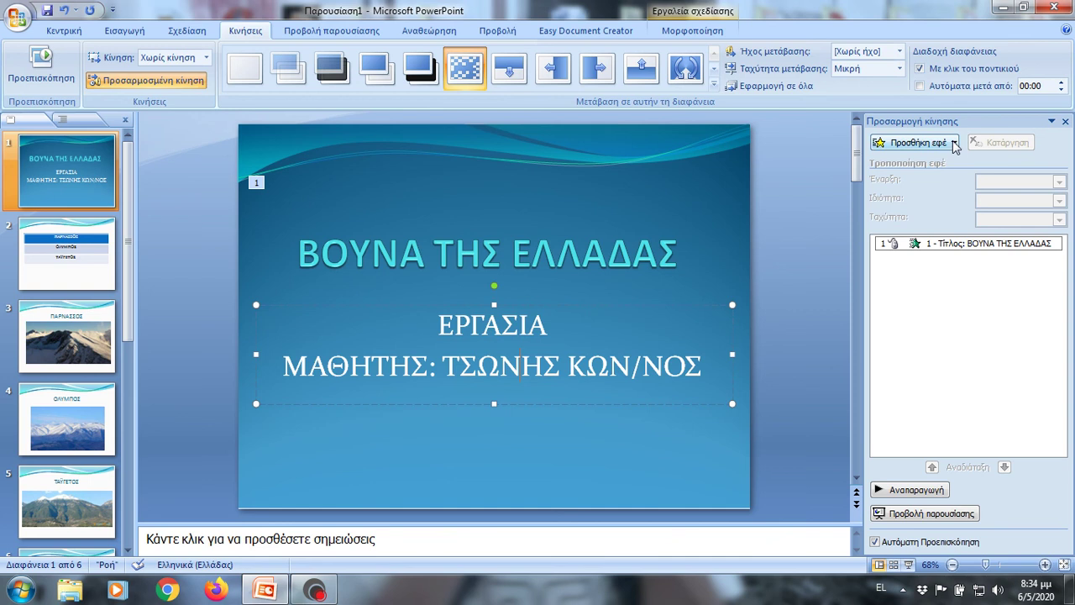
left_click(916, 142)
mouse_move(877, 161)
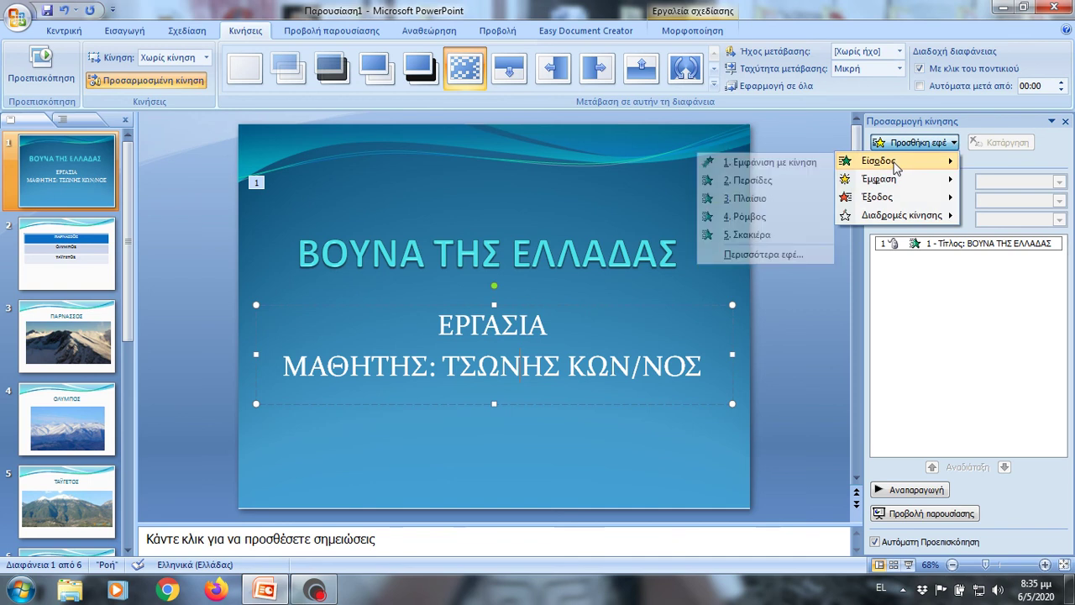
left_click(756, 216)
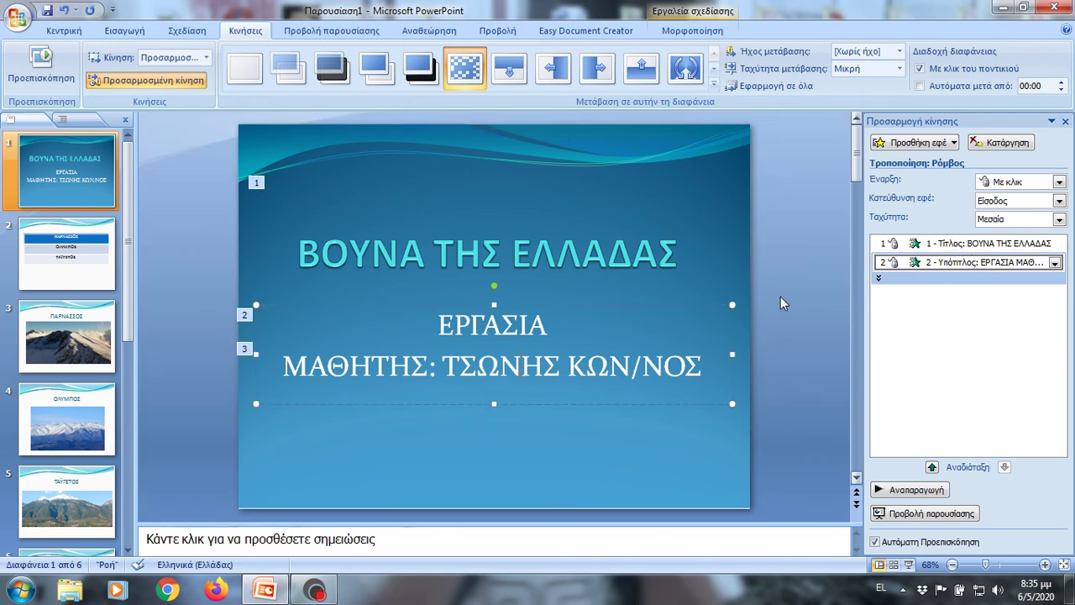
left_click(349, 34)
Run the slide show From Beginning to watch the title-slide animations, then exit with Esc
left_click(23, 61)
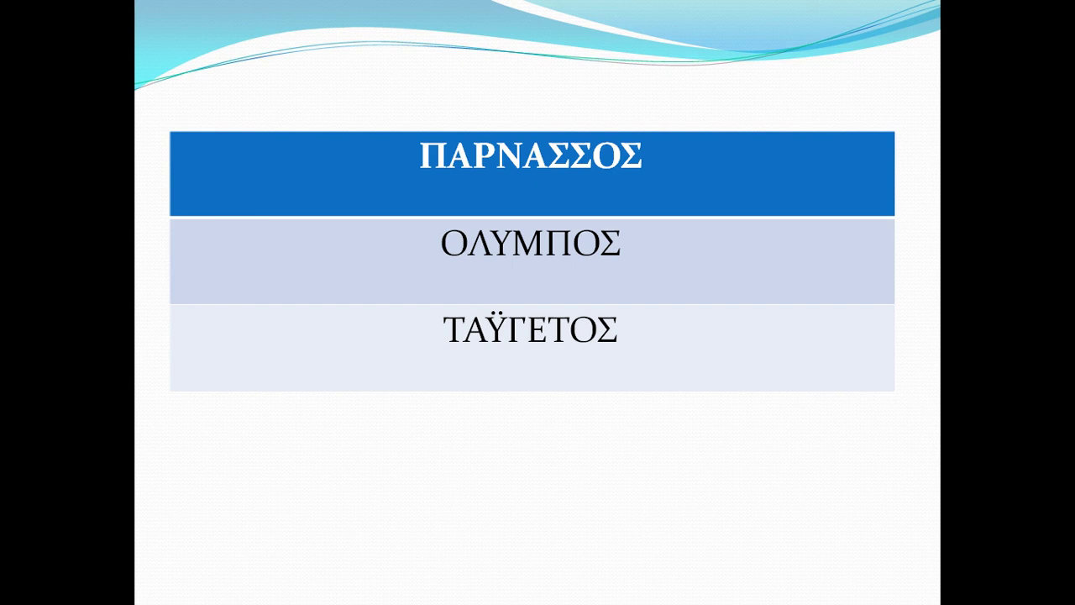
key("Escape")
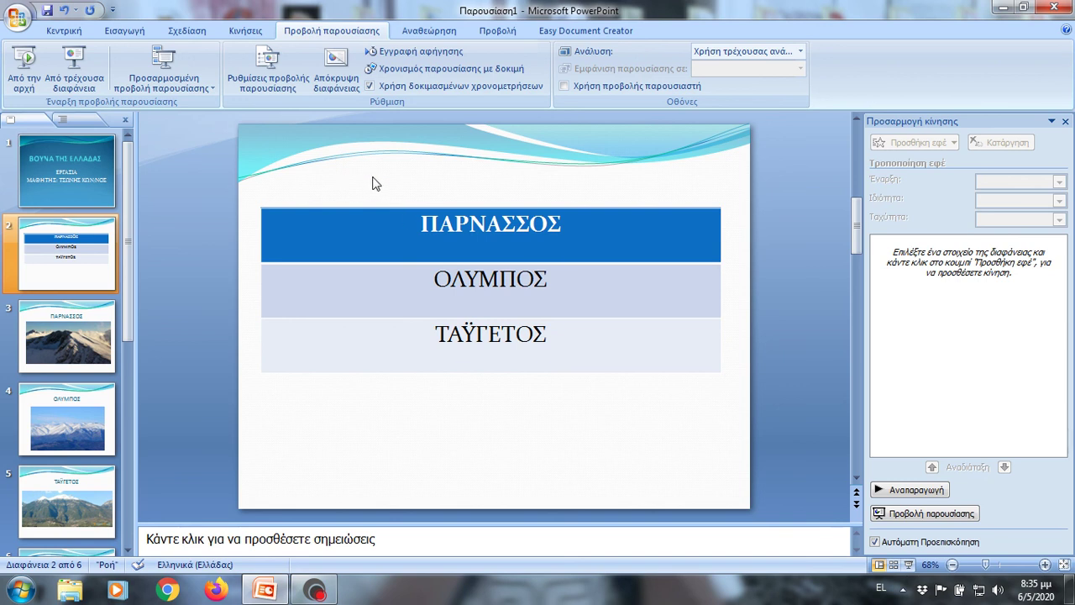
Move to slide 3, the Parnassos photo slide, selecting its title and photo
left_click(64, 31)
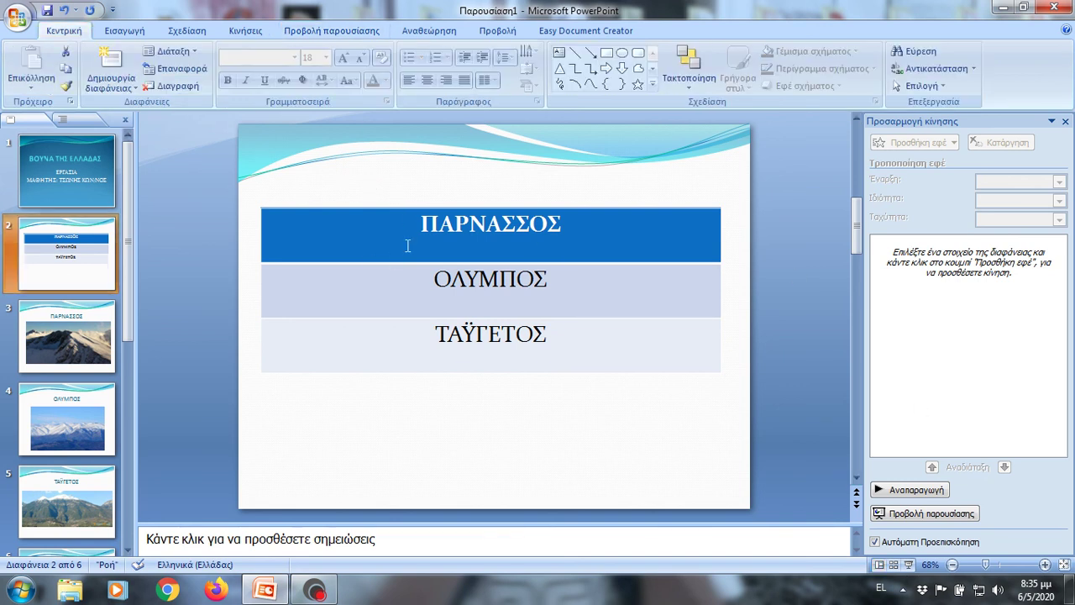
left_click(348, 230)
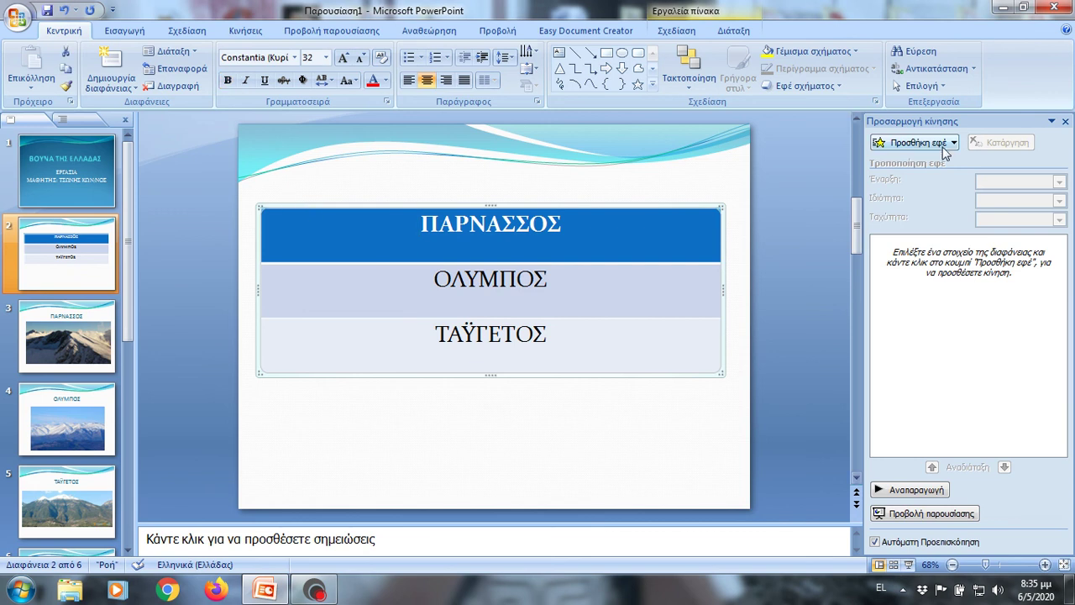
left_click(56, 349)
left_click(447, 207)
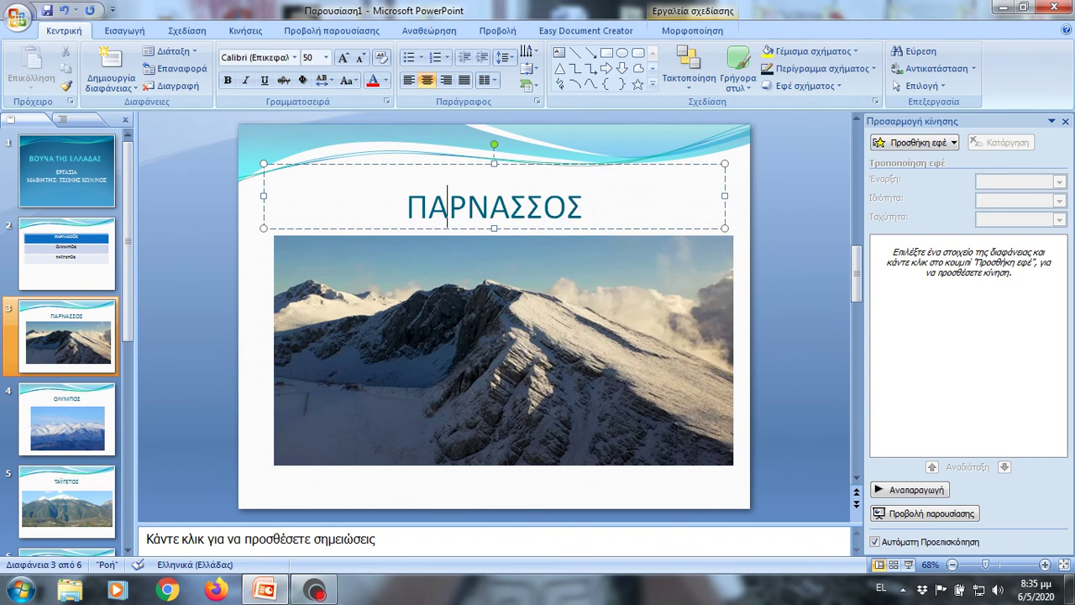
left_click(593, 306)
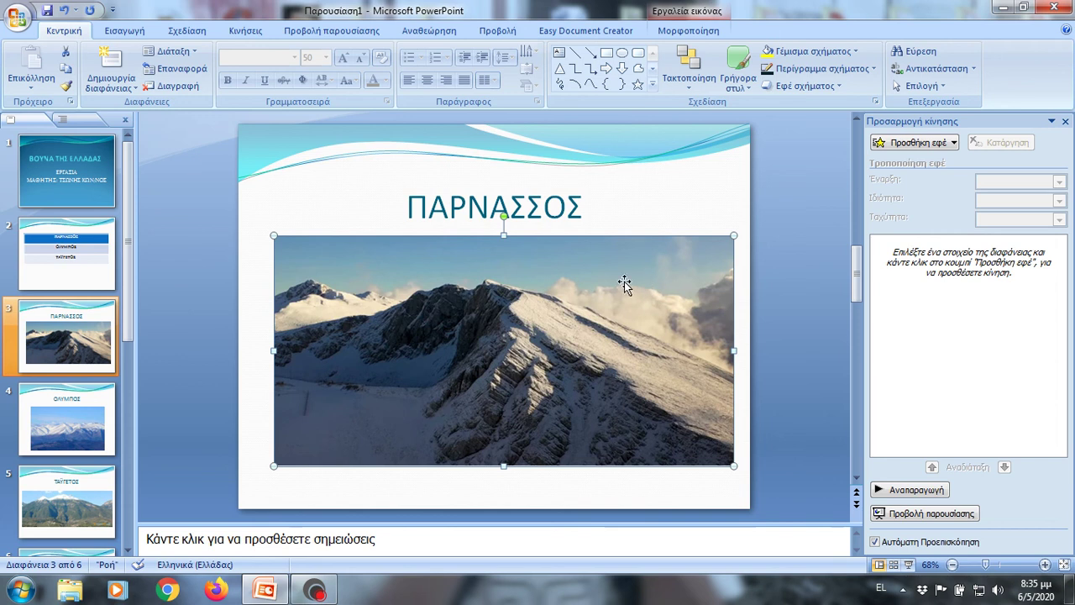
Give the ΠΑΡΝΑΣΣΟΣ title a Checkerboard (Σκακιέρα) entrance effect at fast (Μεγάλη) speed
left_click(571, 212)
left_click(915, 142)
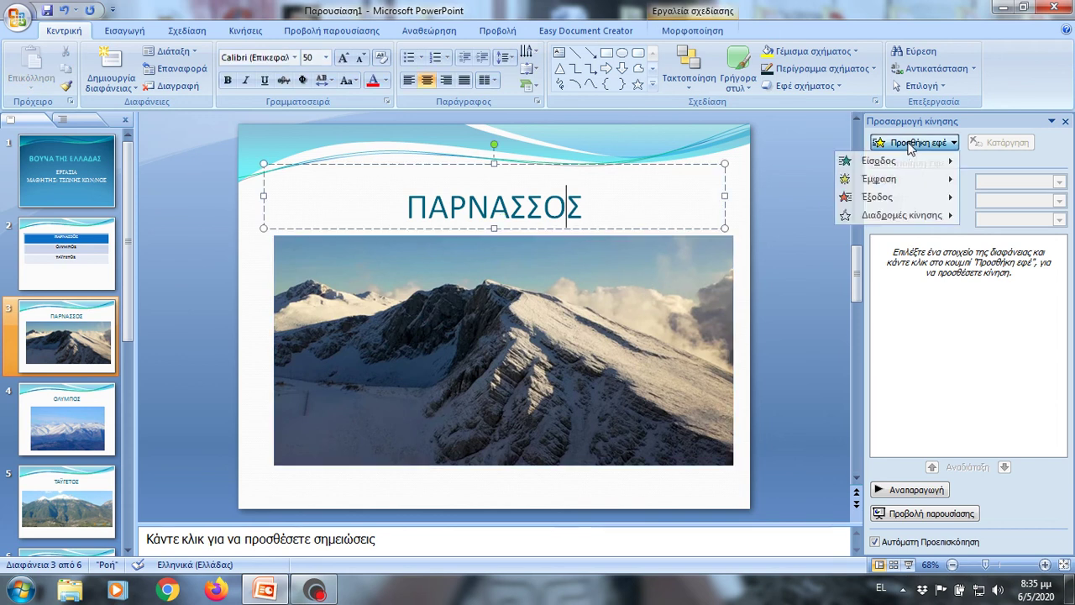
mouse_move(878, 162)
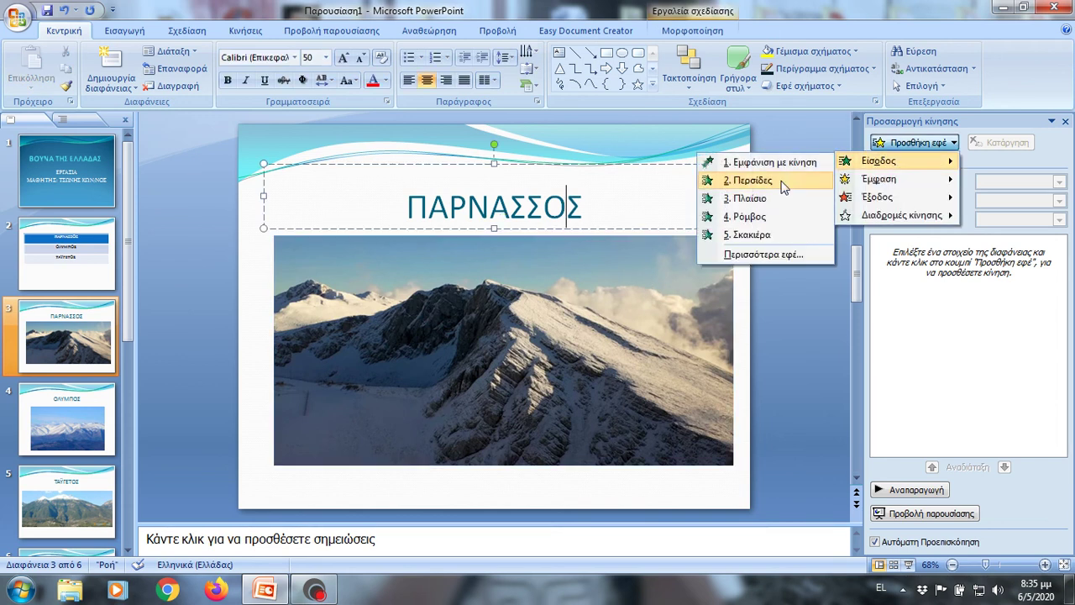
left_click(766, 235)
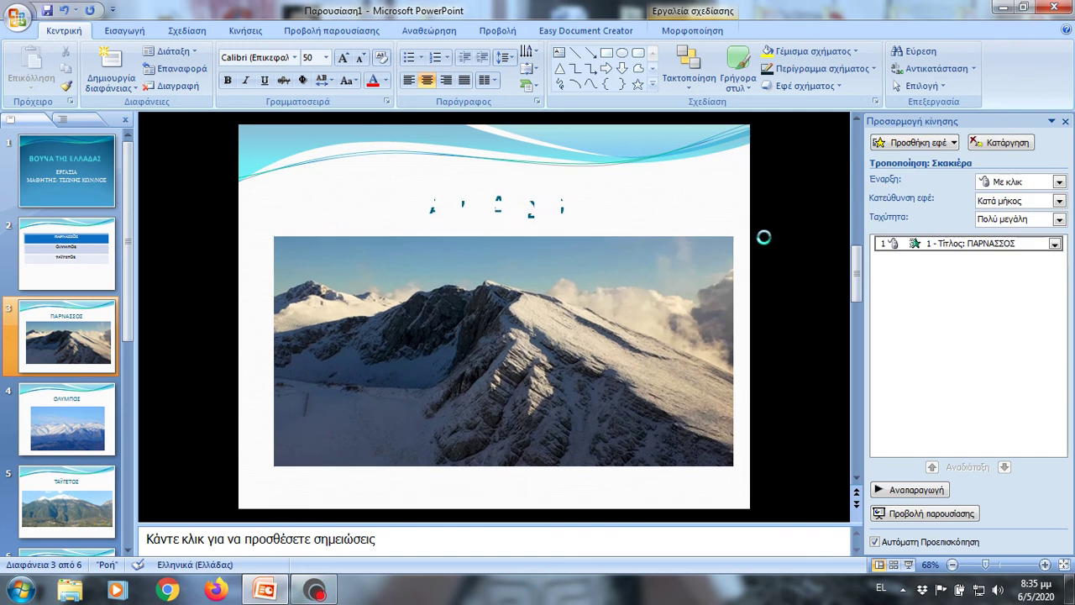
left_click(1059, 219)
left_click(1021, 264)
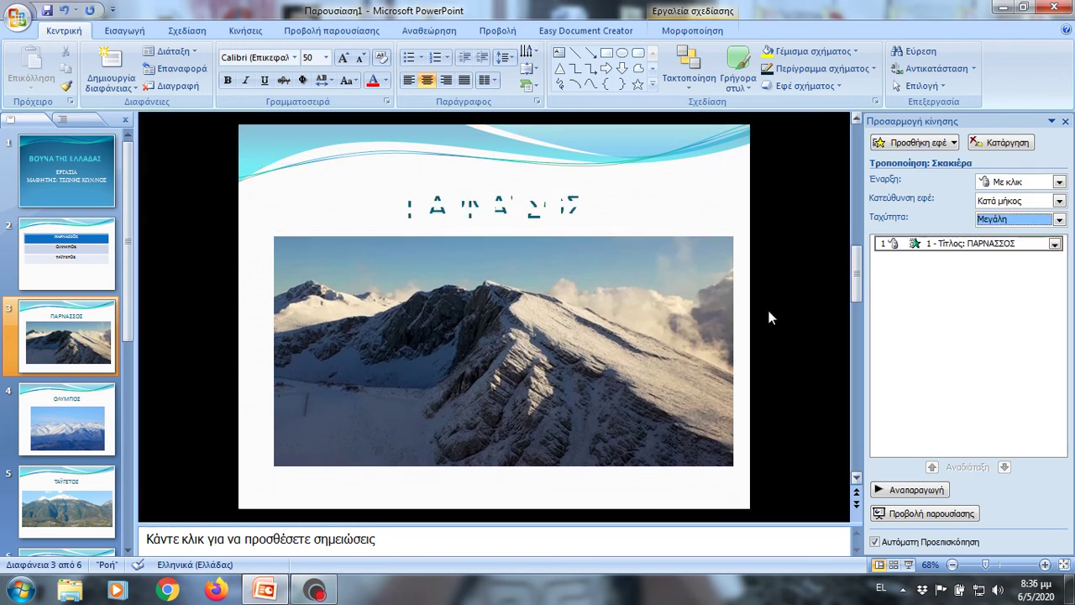
Add a Diamond (Ρόμβος) entrance effect to the mountain photo and preview the slide's animations
left_click(611, 286)
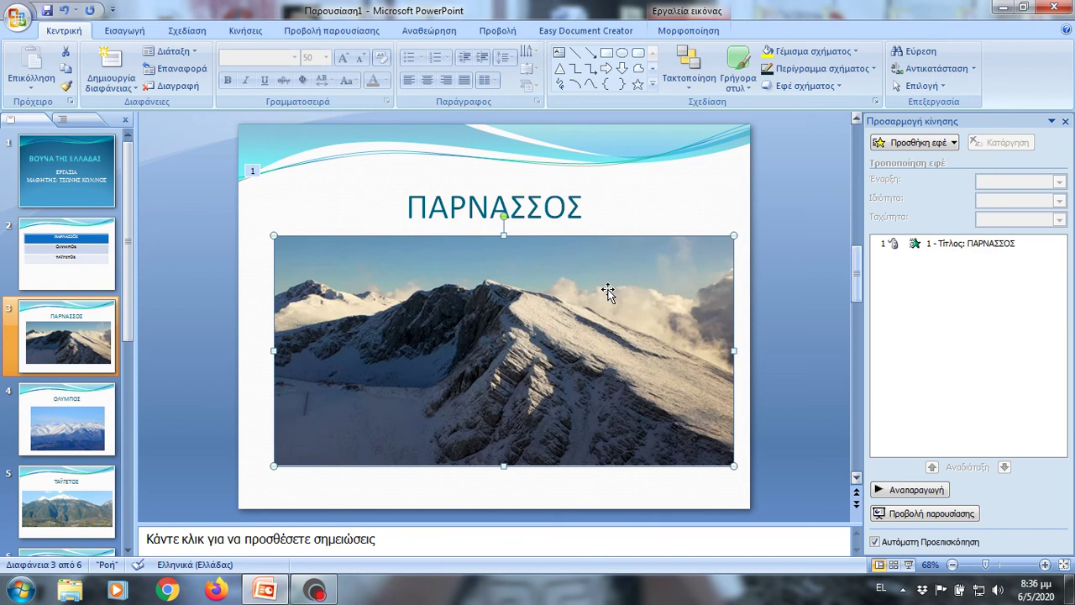
left_click(949, 144)
mouse_move(865, 160)
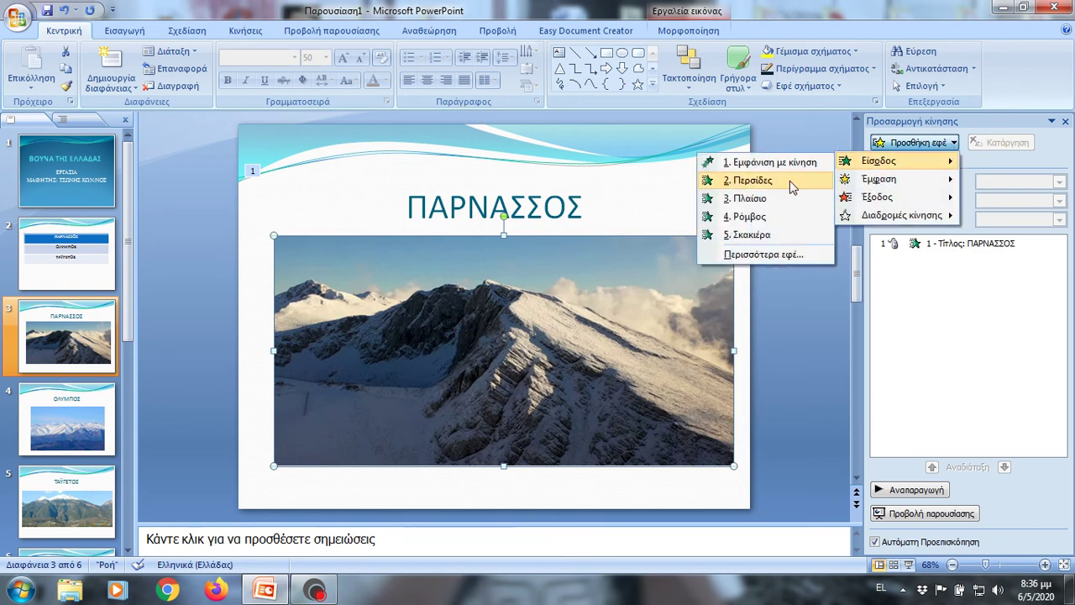
left_click(750, 217)
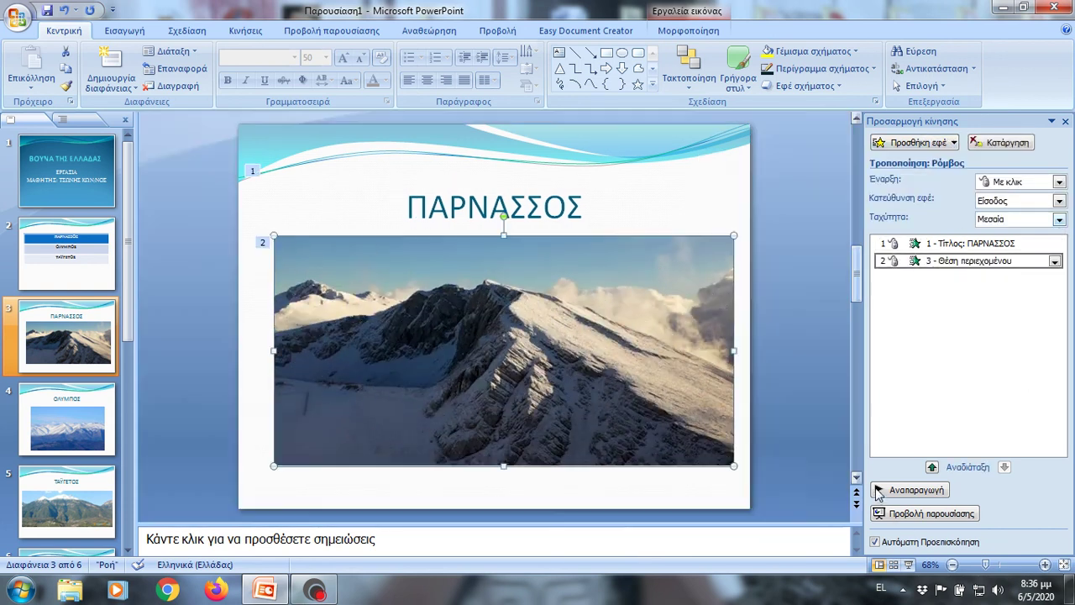
left_click(875, 490)
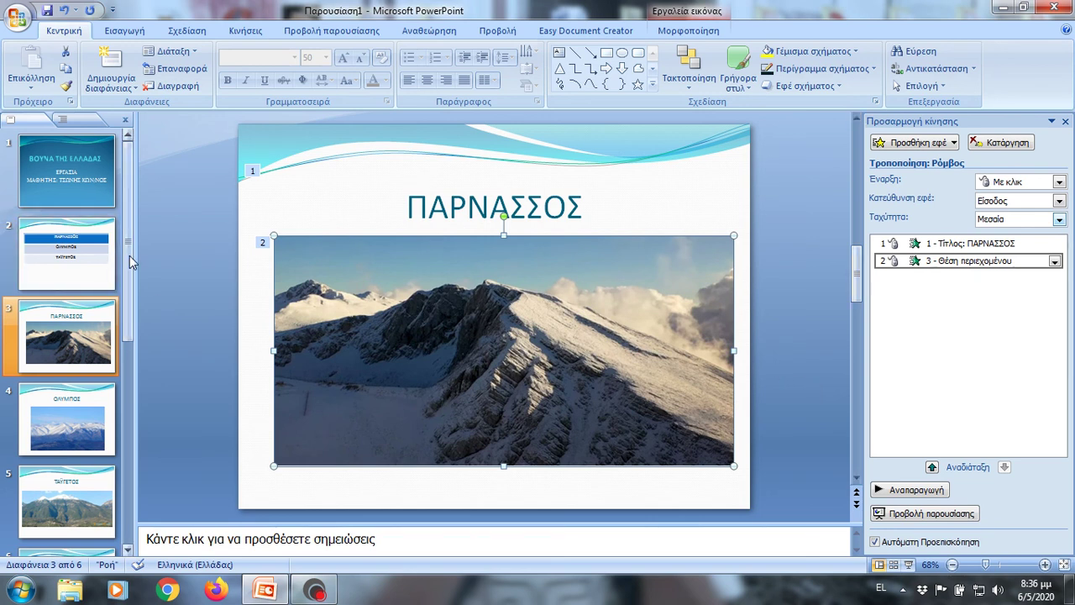
Go to the mountain-names table slide and check the Insert tab's Table grid
left_click(90, 183)
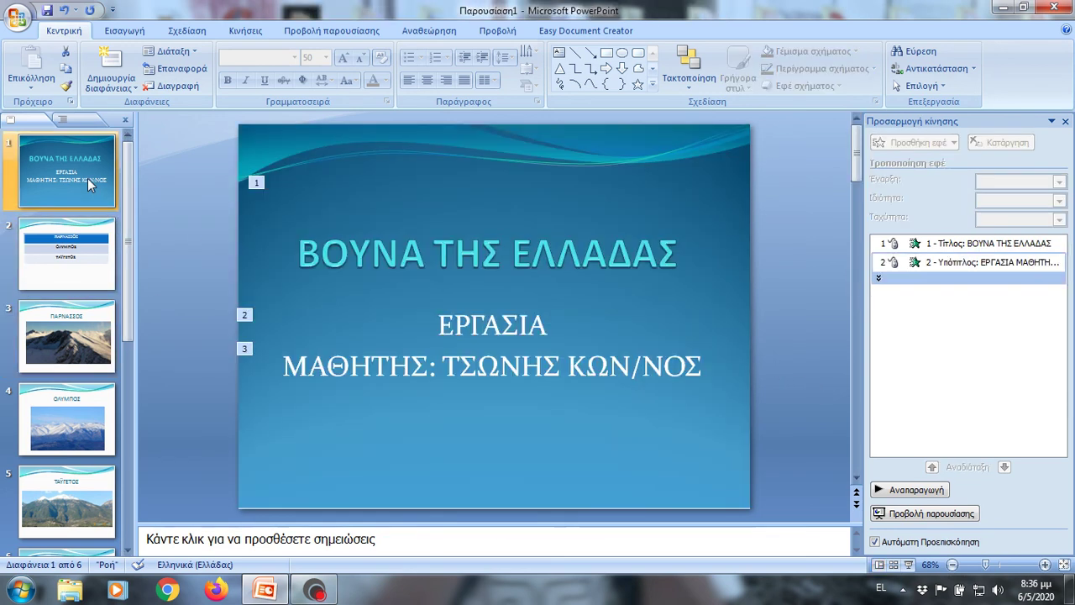
left_click(76, 249)
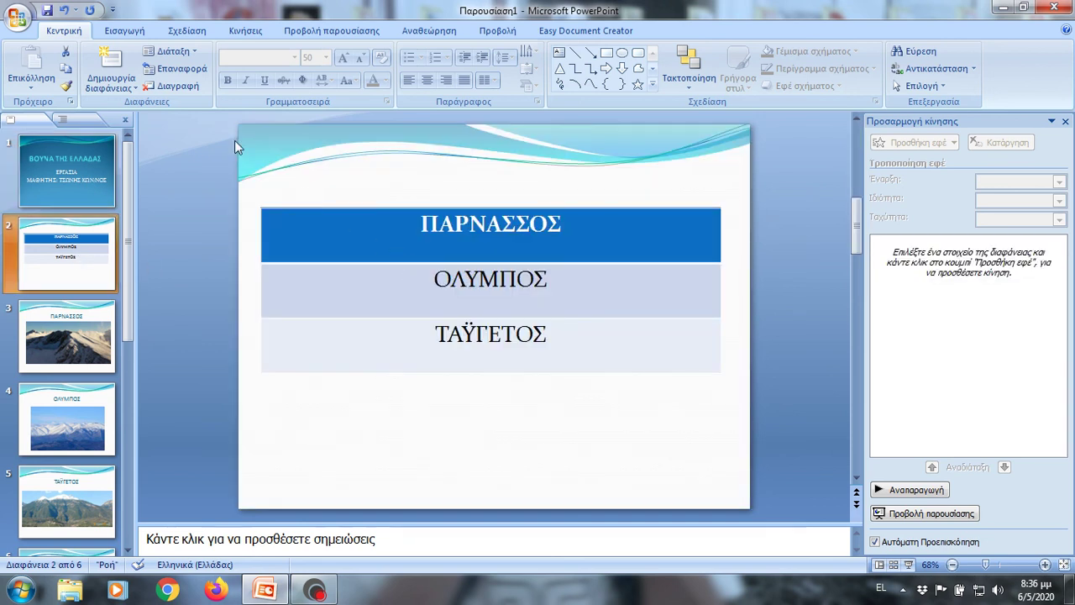
left_click(132, 31)
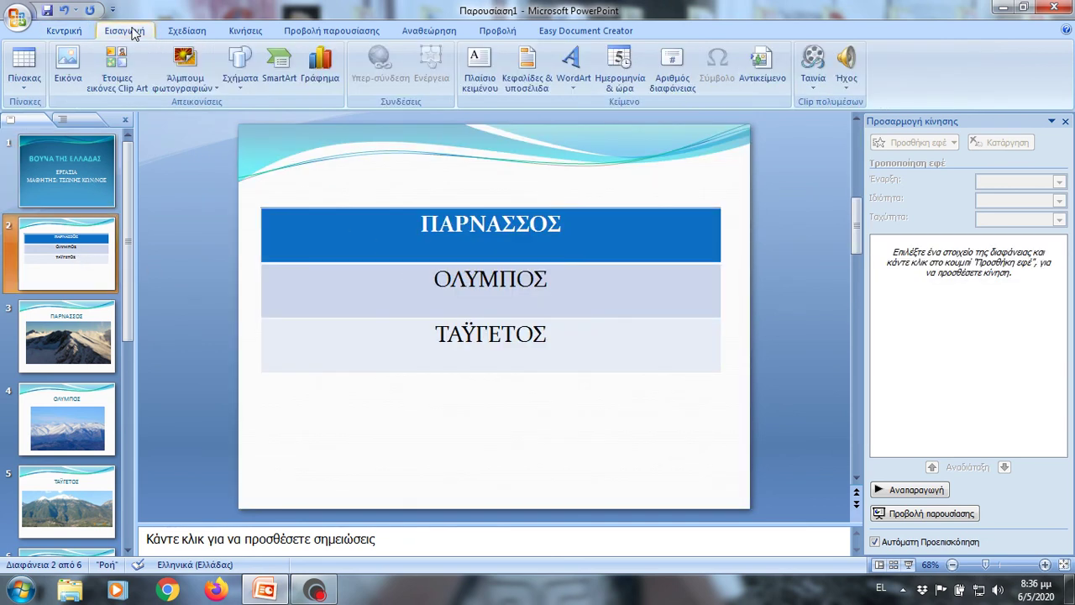
left_click(34, 92)
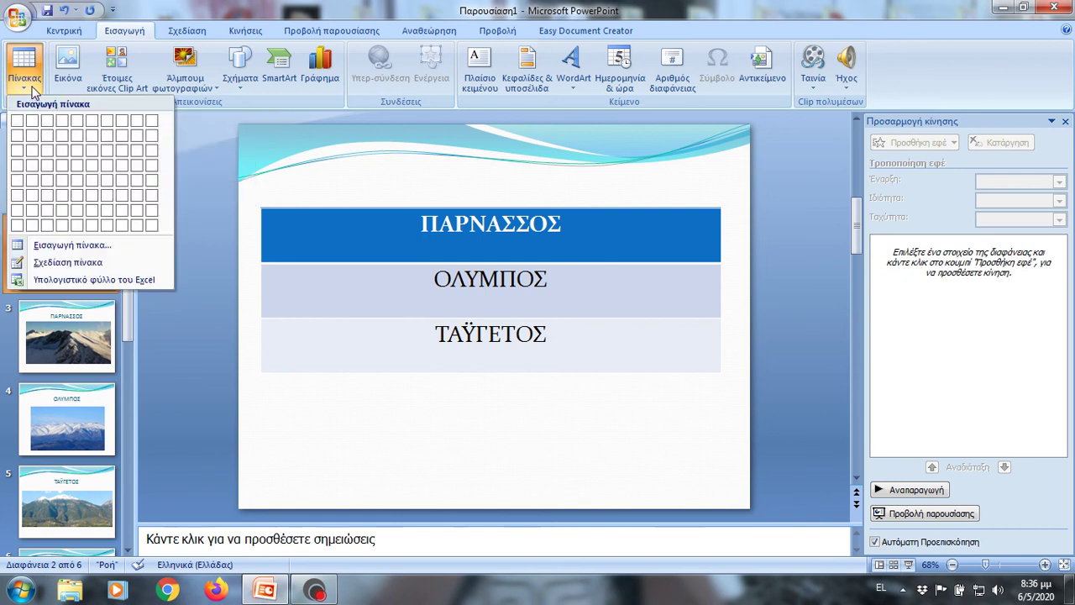
left_click(33, 93)
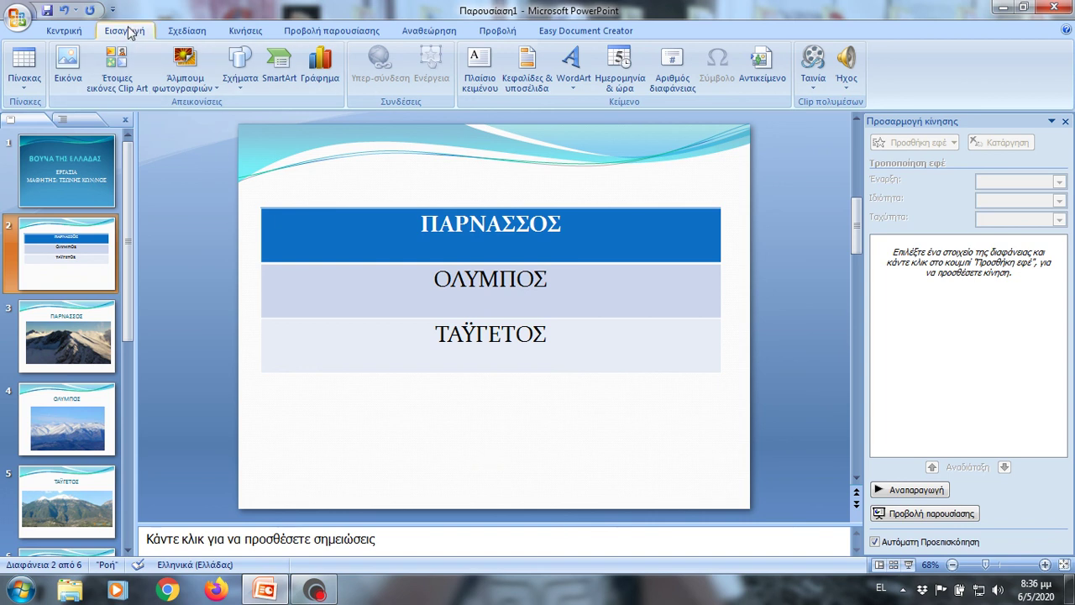
Browse the Shapes gallery, then bring up the Animations (Κινήσεις) settings
left_click(241, 77)
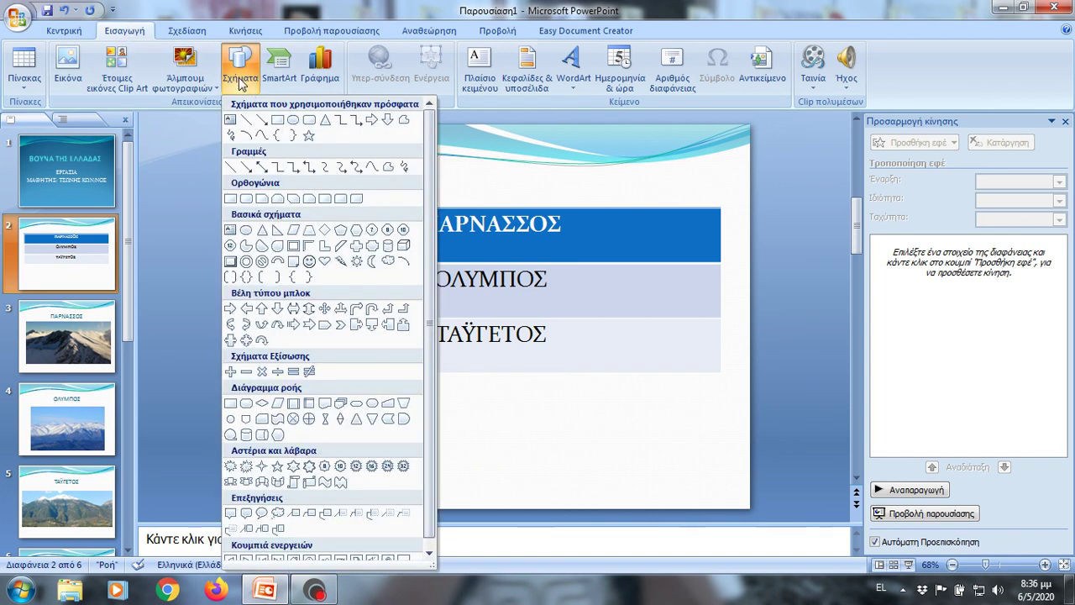
scroll(353, 412, "down", 1)
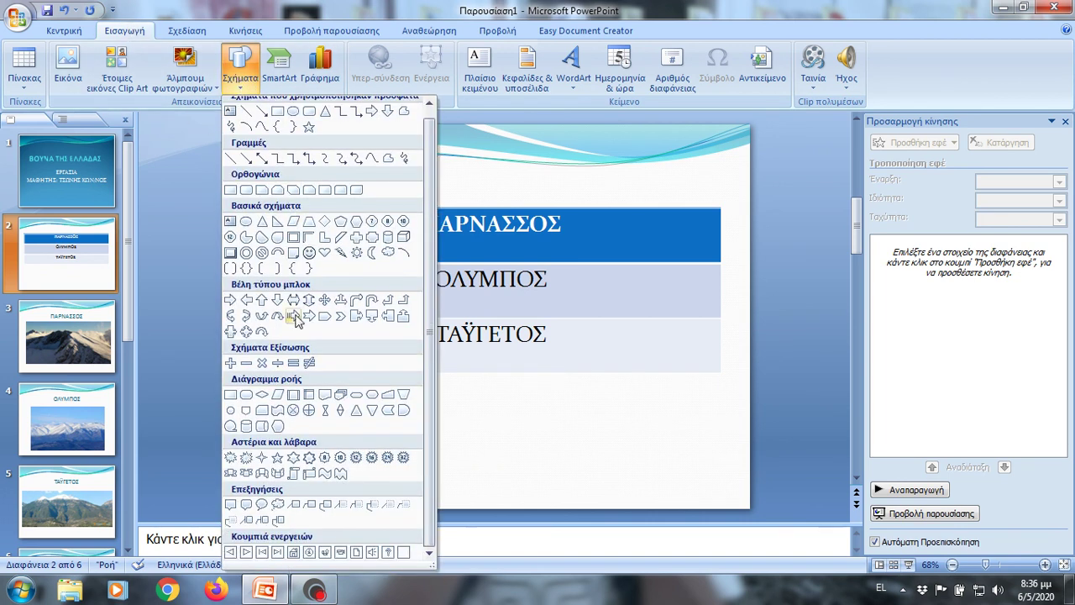
left_click(242, 84)
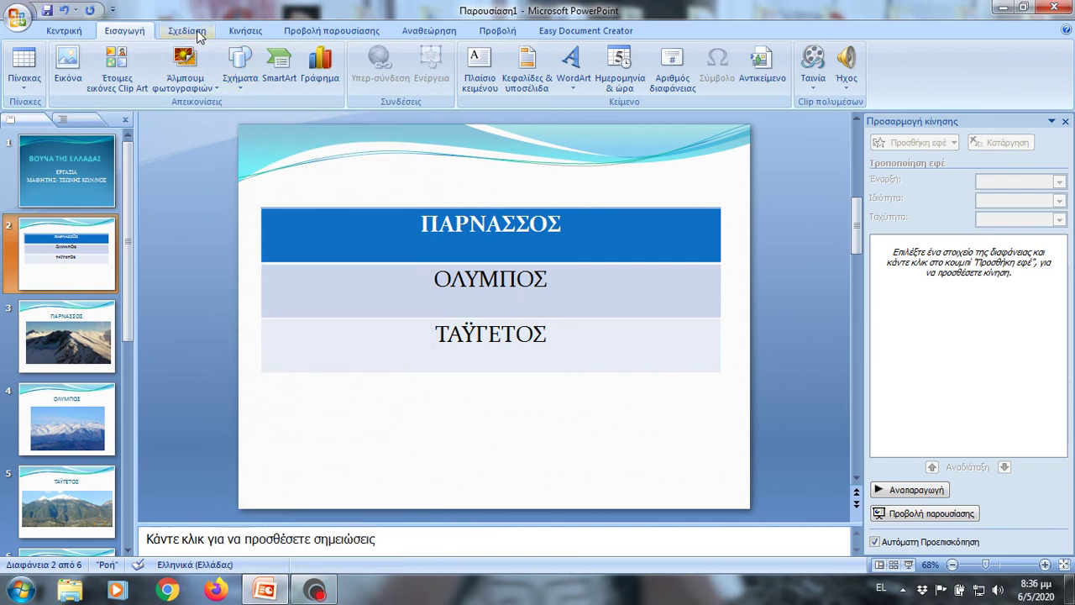
left_click(245, 34)
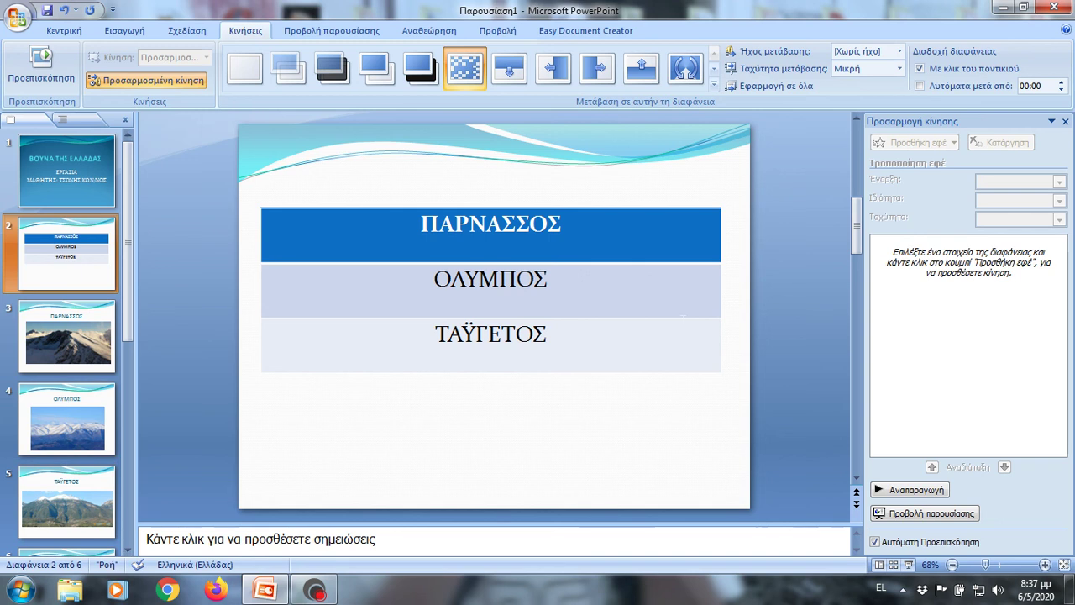
Close and reopen the Custom Animation pane with the mountain-names table selected
left_click(1065, 121)
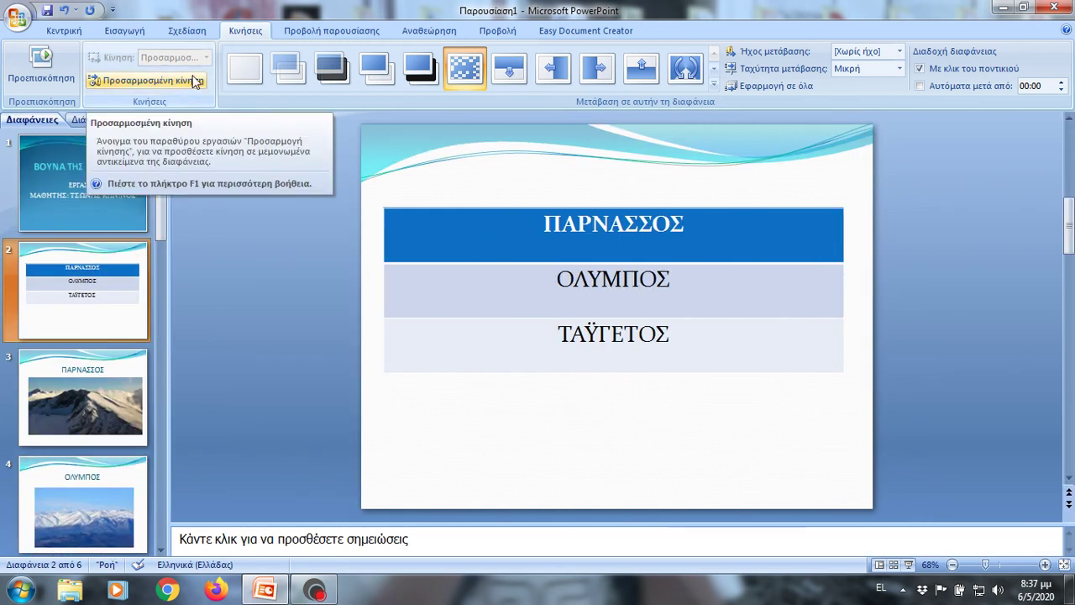
left_click(152, 81)
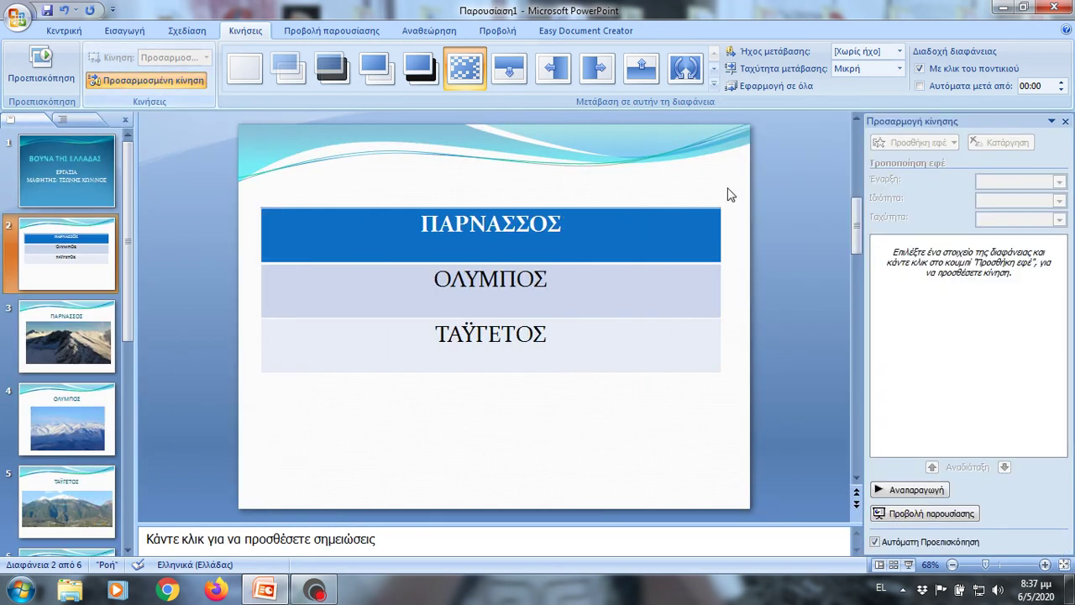
left_click(588, 236)
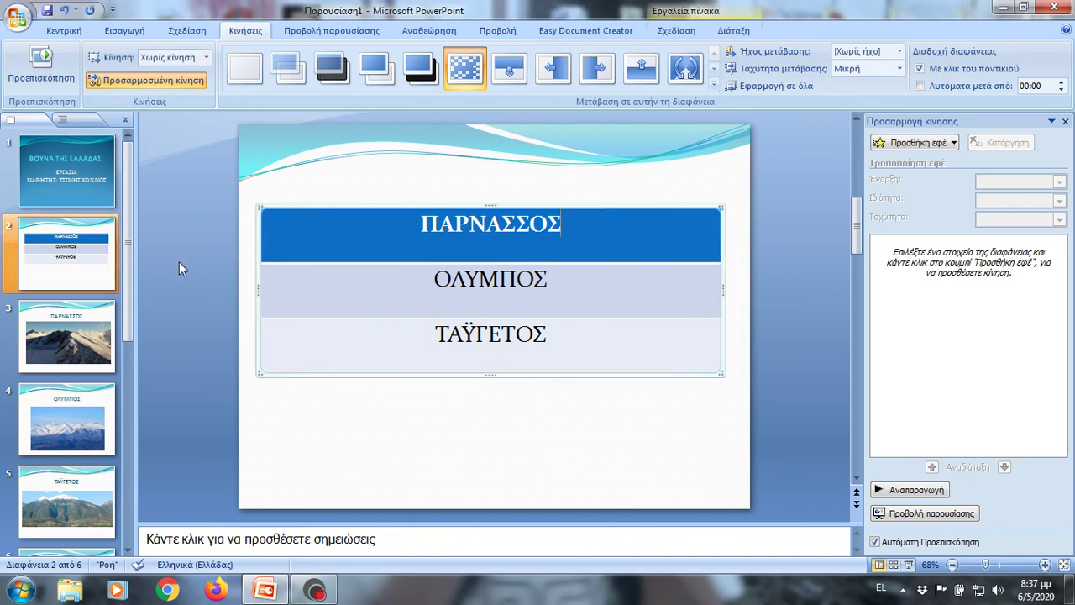
Review the photo and title-slide animations, ending on the Parnassos slide with Slide Show options
left_click(67, 336)
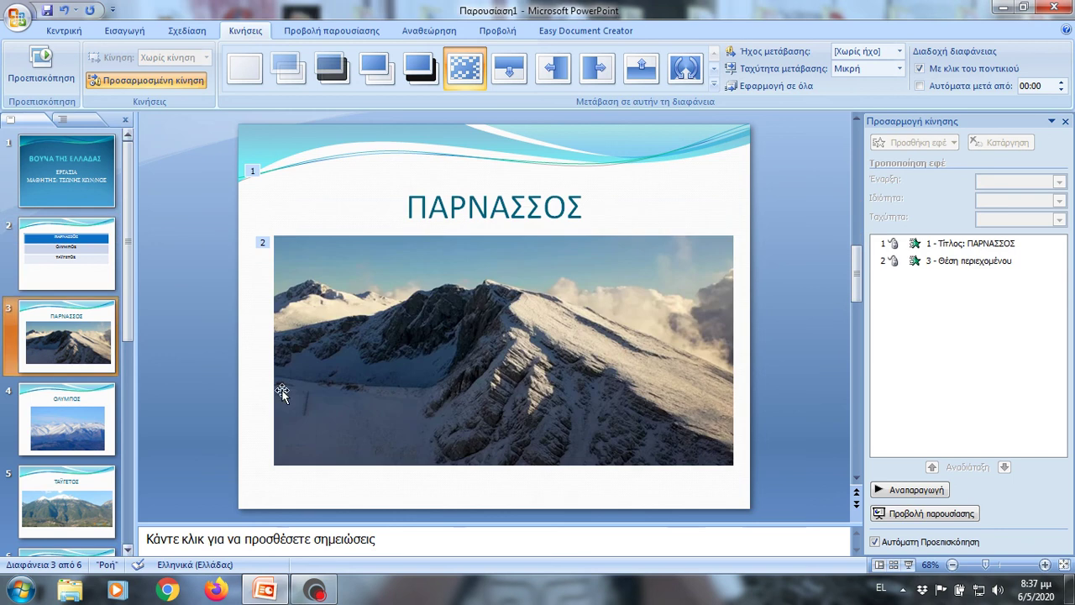
left_click(548, 298)
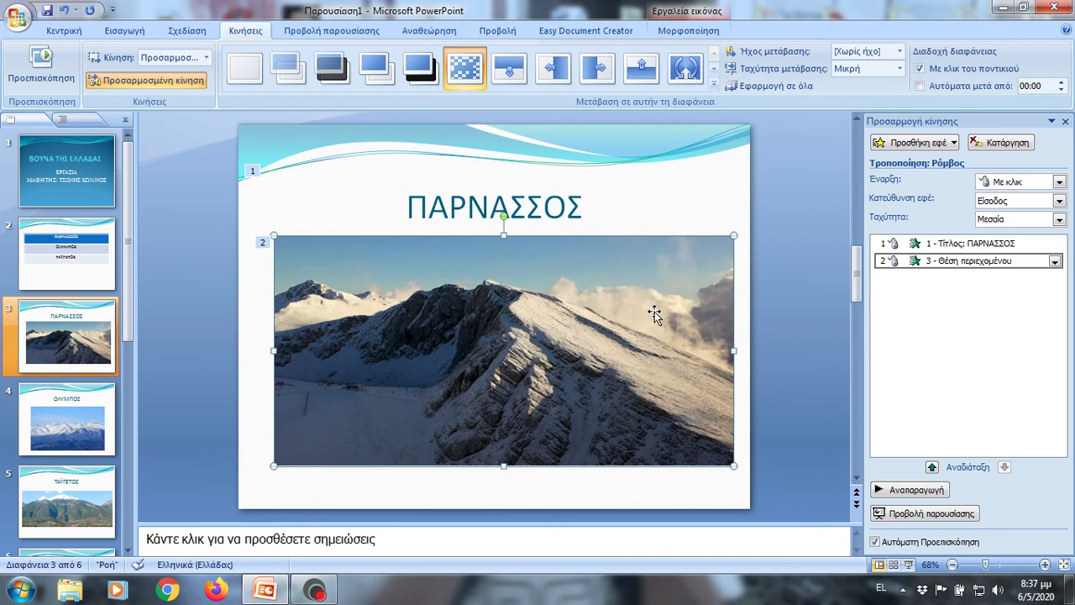
left_click(67, 168)
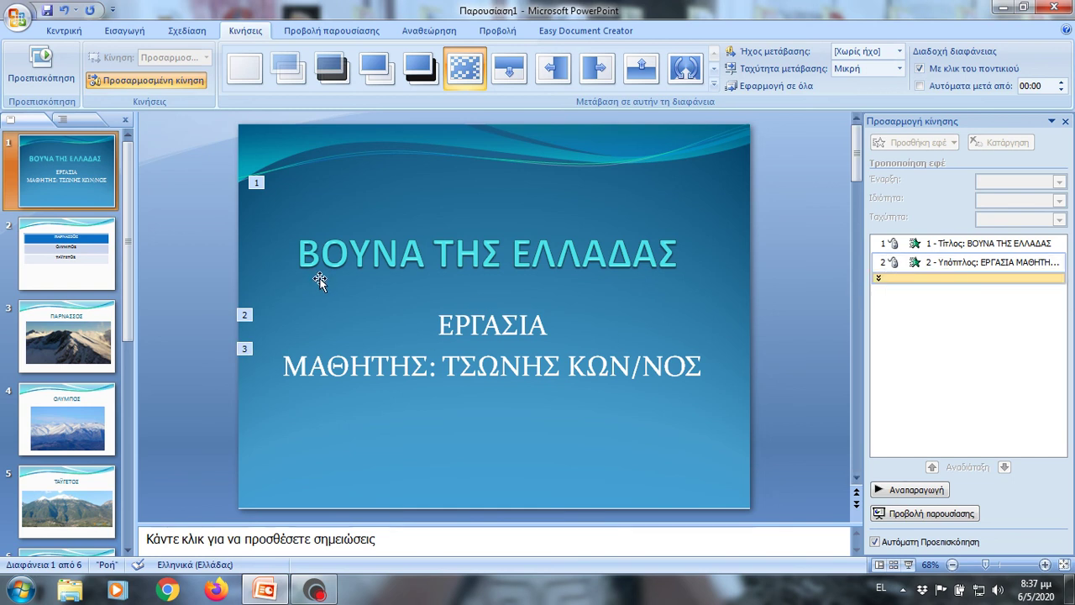
left_click(40, 367)
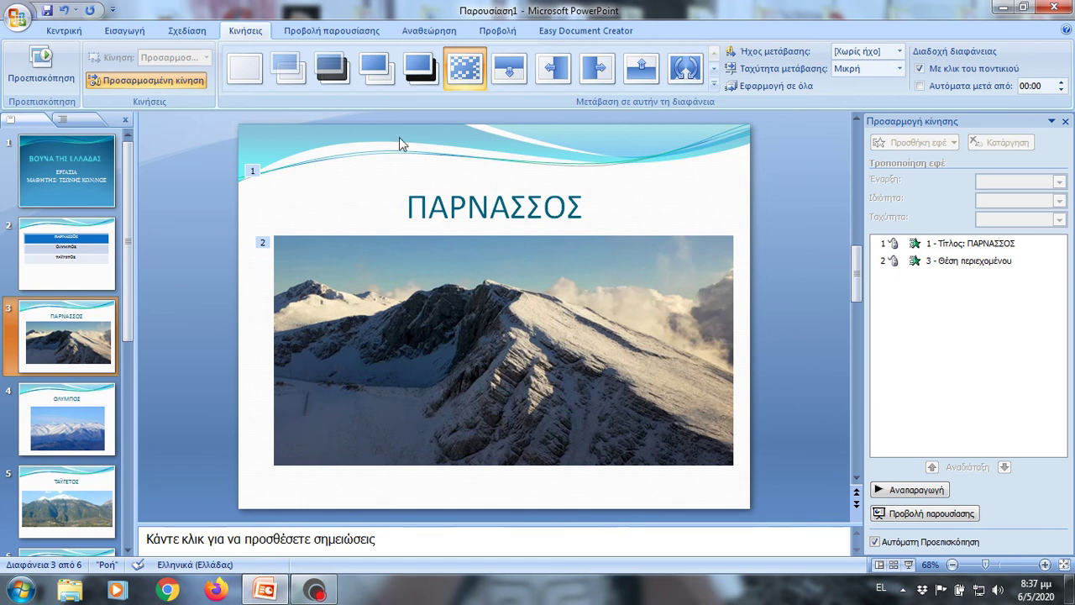
left_click(347, 36)
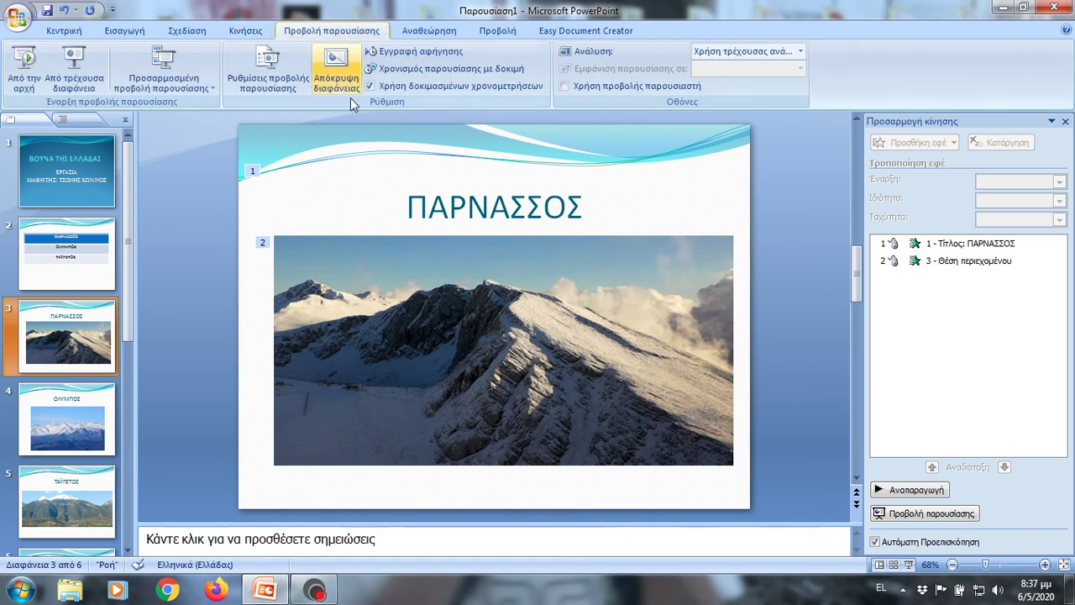